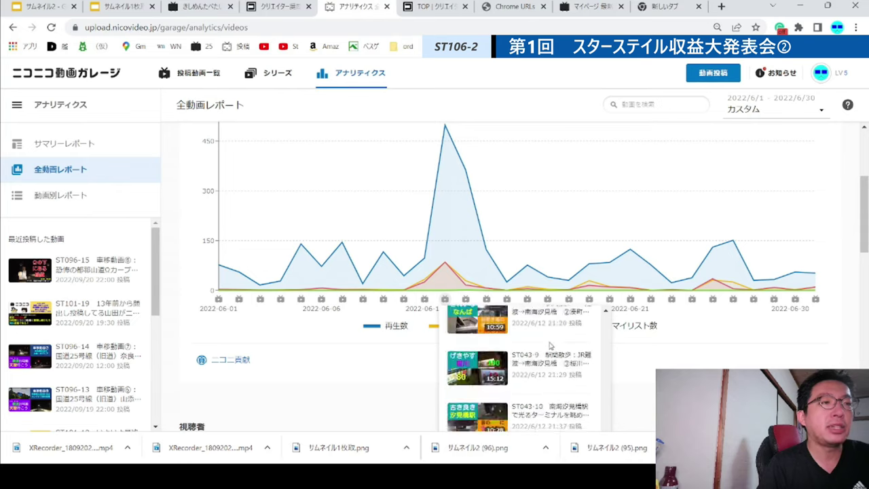
Step: Set the all-videos report to the custom period 2022/5/1 to 2022/5/31
mouse_move(434, 141)
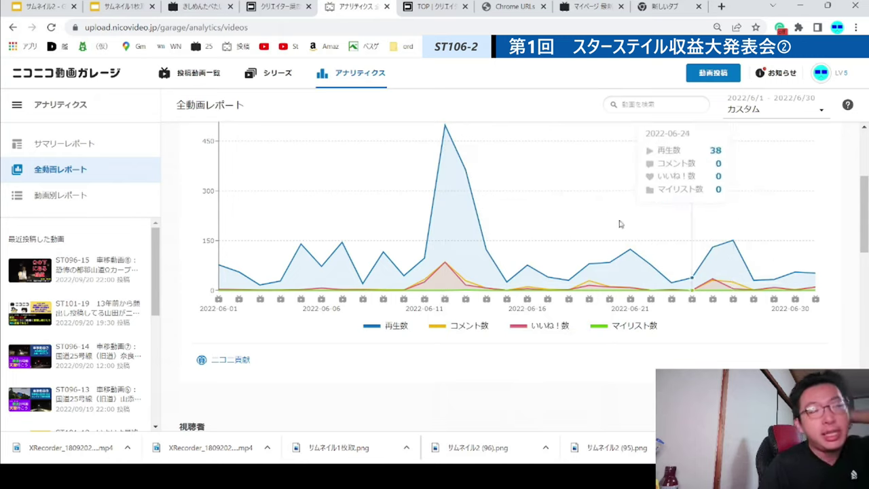
mouse_move(669, 301)
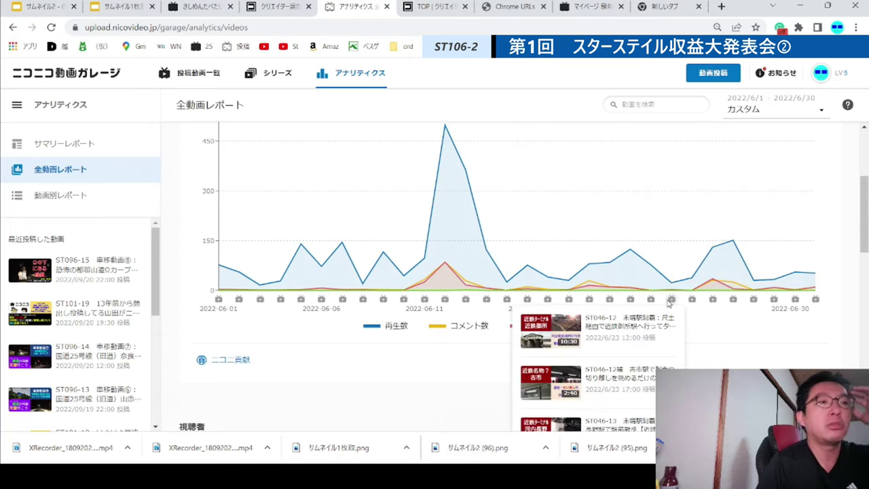
scroll(411, 246, up, 3)
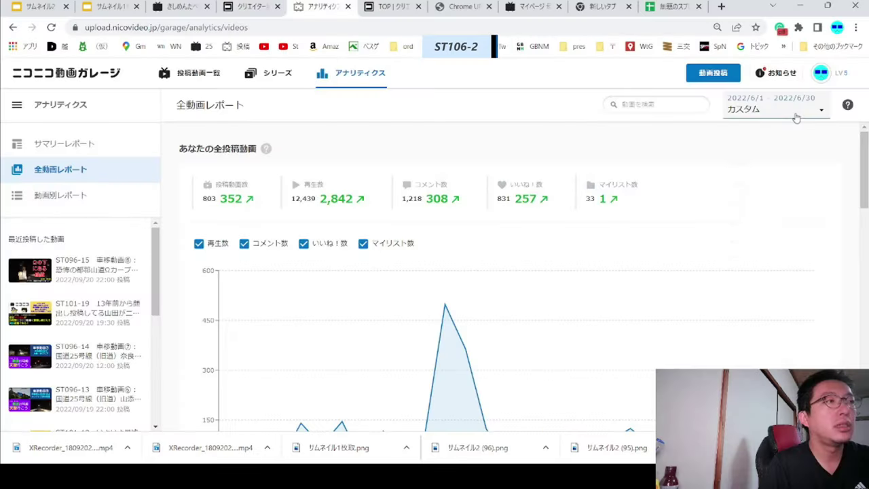
click(795, 118)
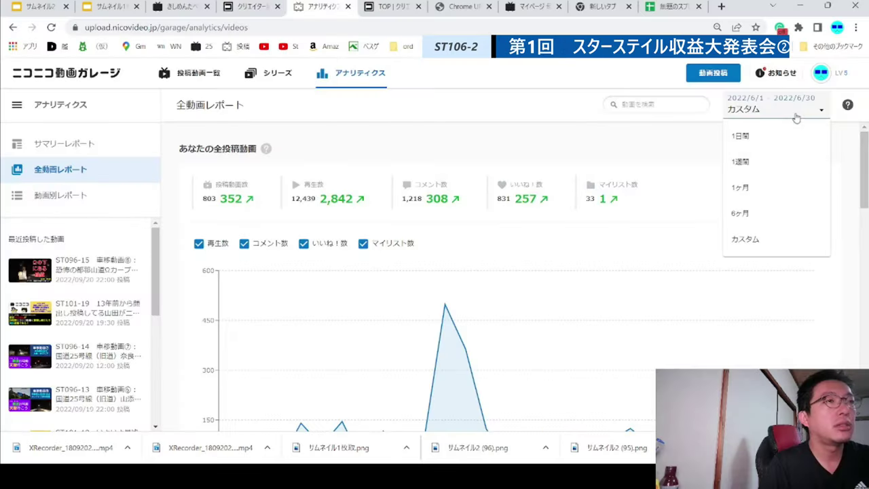
click(753, 237)
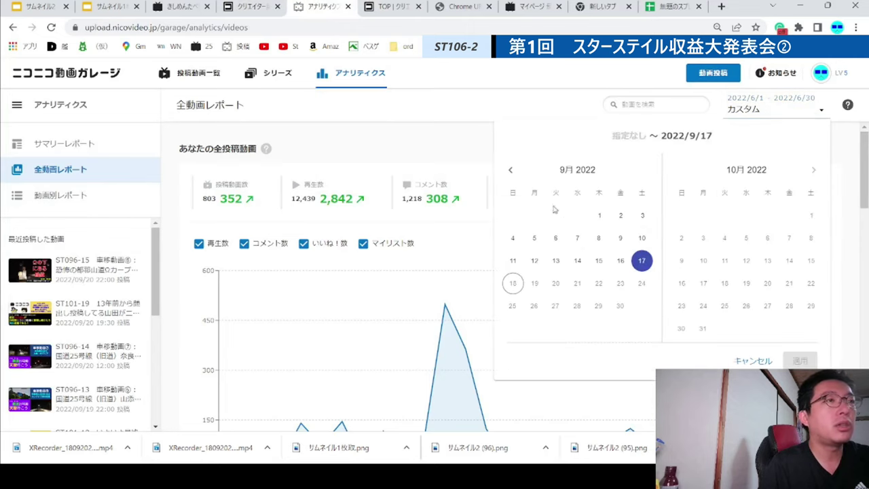
click(511, 169)
click(510, 170)
click(510, 170)
click(510, 170)
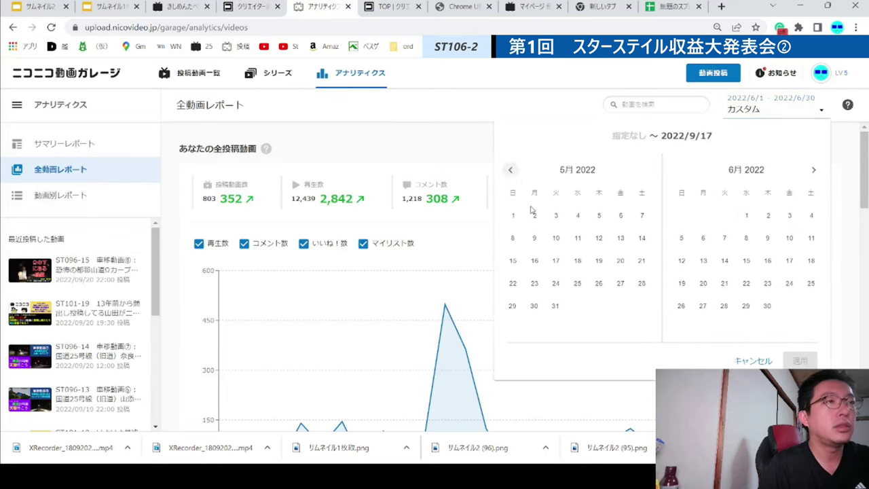
click(512, 215)
click(555, 305)
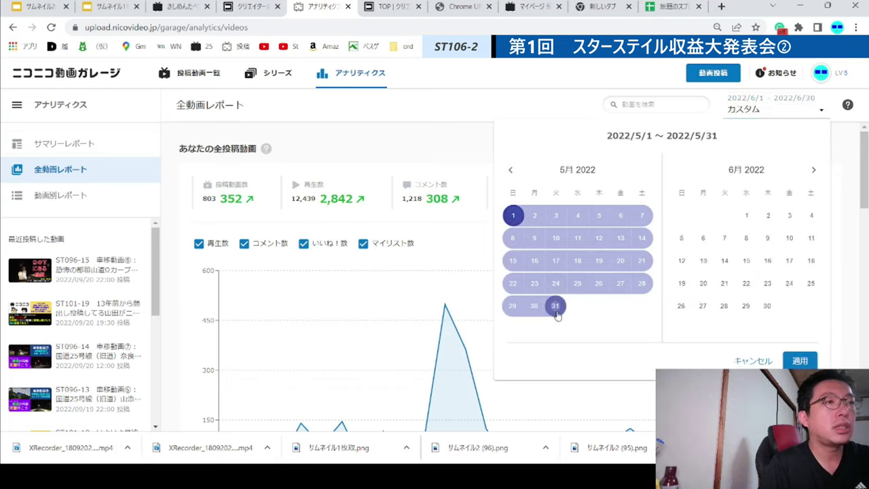
click(799, 361)
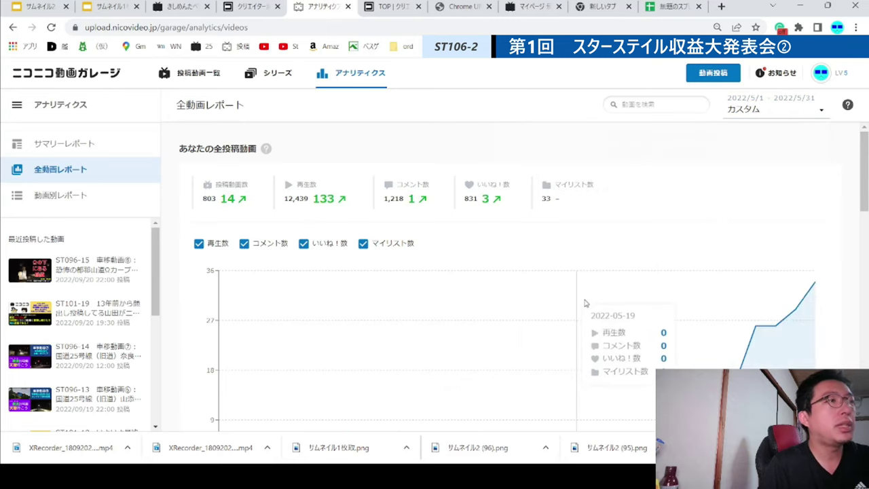
Step: Switch to the Google Sheets spreadsheet and enter 14 in B2 and 133 in C2 for 2022/05
click(658, 5)
text(1)
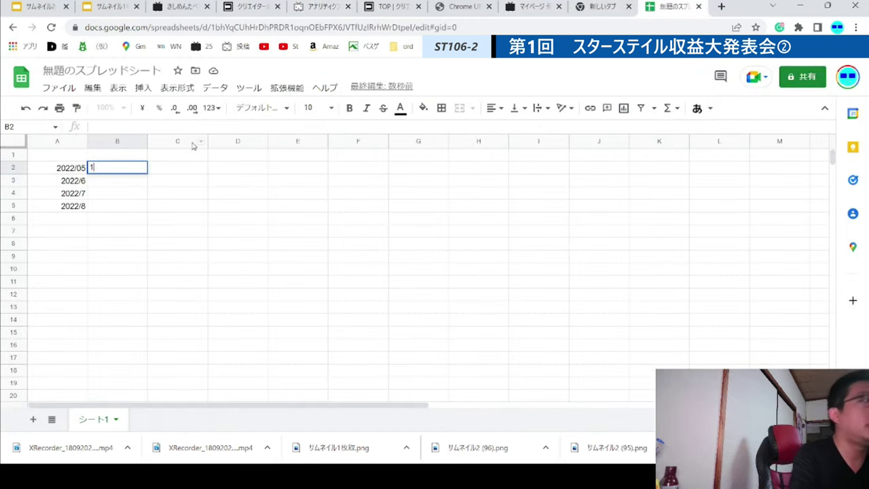
text(4)
key(Tab)
text(1)
key(Tab)
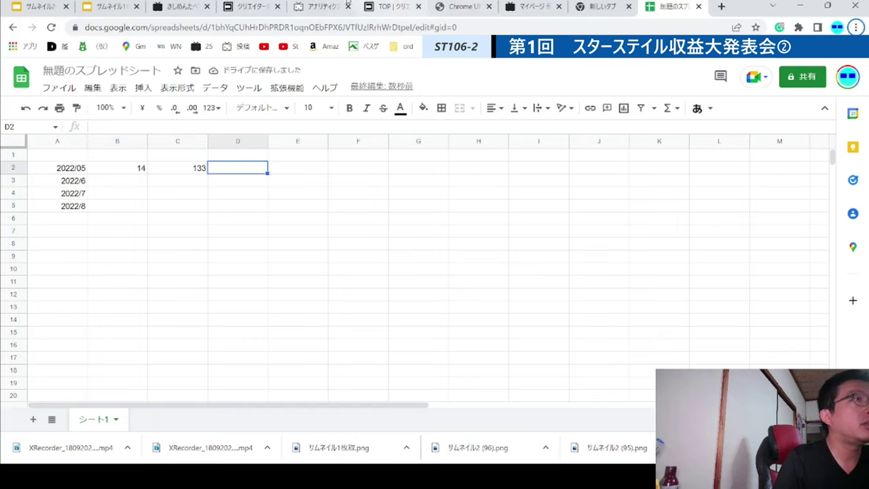
Step: Check the May report's comment and like counts and enter 1 in D2 and 3 in E2 of the spreadsheet
click(326, 4)
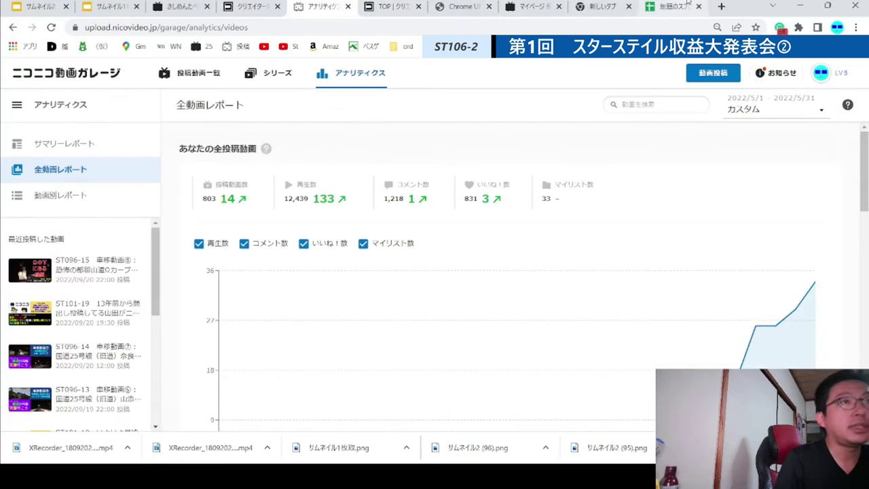
click(686, 4)
text(1)
key(Tab)
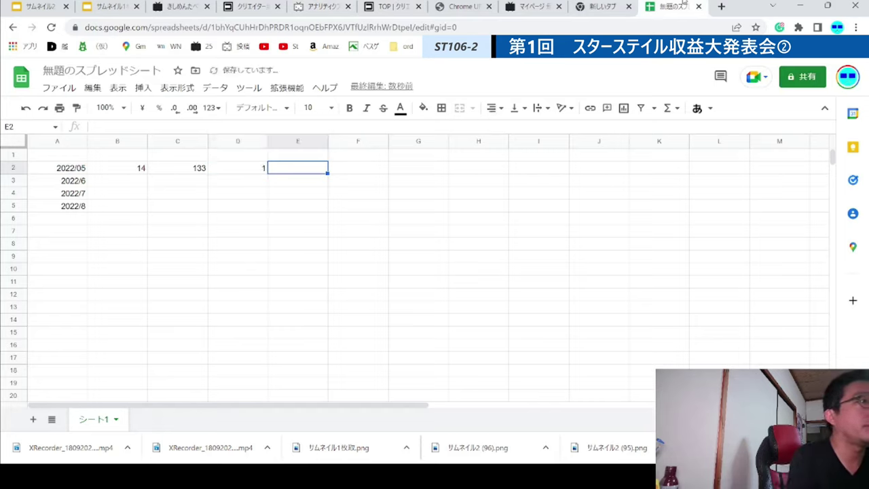
text(3)
key(Tab)
Step: Label the columns in cells B1 to E1 Vote, Watch, Comment and Good
key(Up)
key(Left)
key(Left)
key(Left)
key(Left)
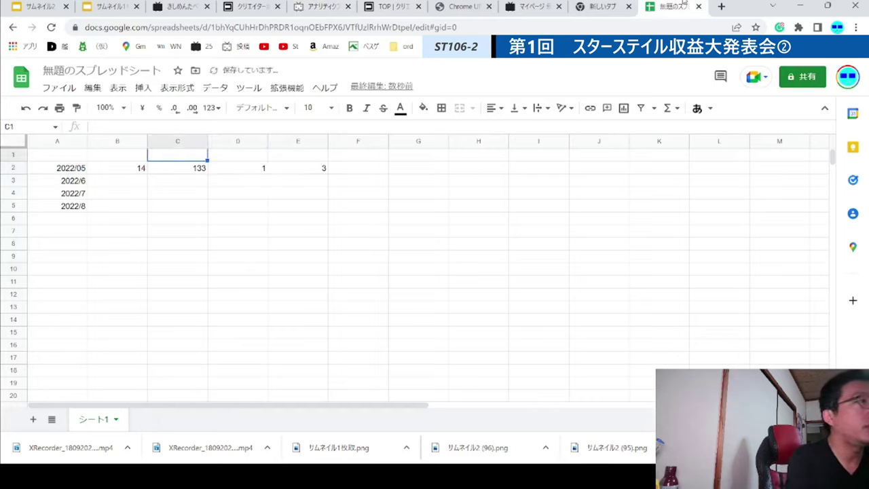
text(Vote)
key(Tab)
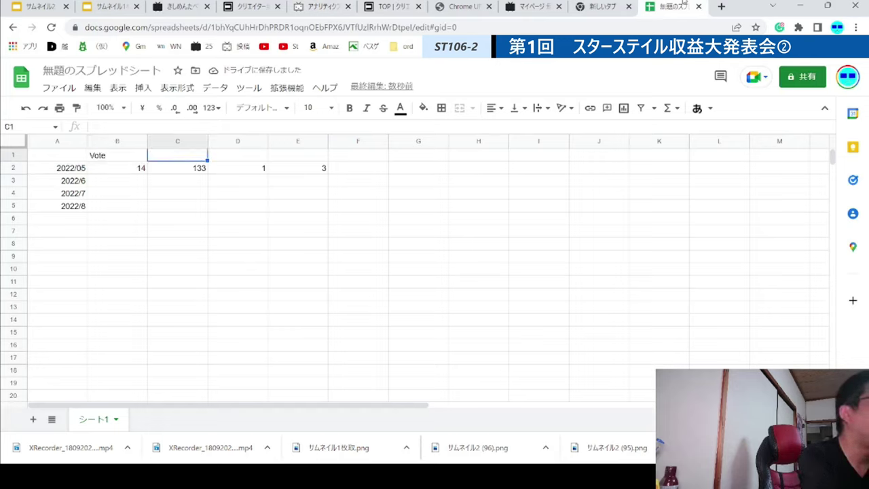
text(Watch)
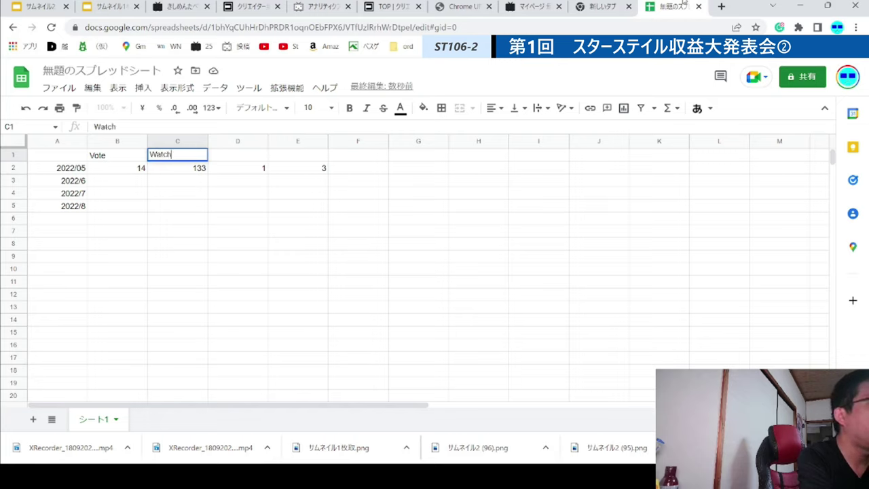
key(Tab)
text(Comment)
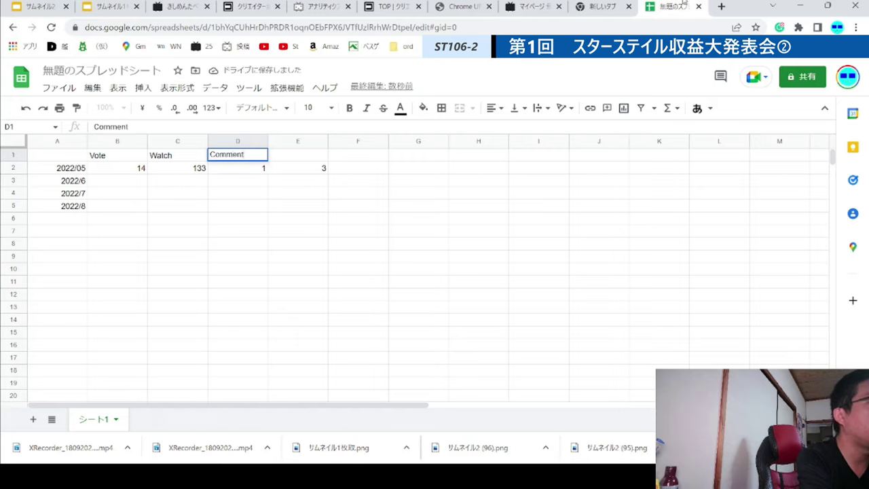
key(Tab)
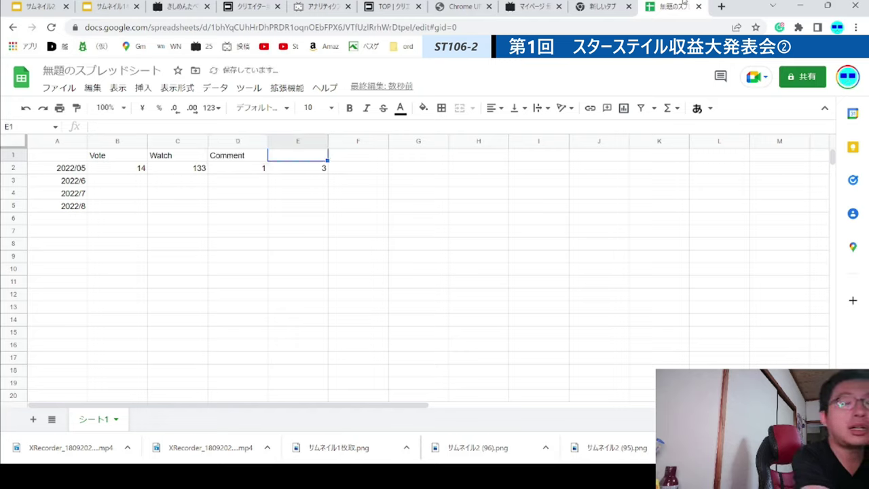
text(Good)
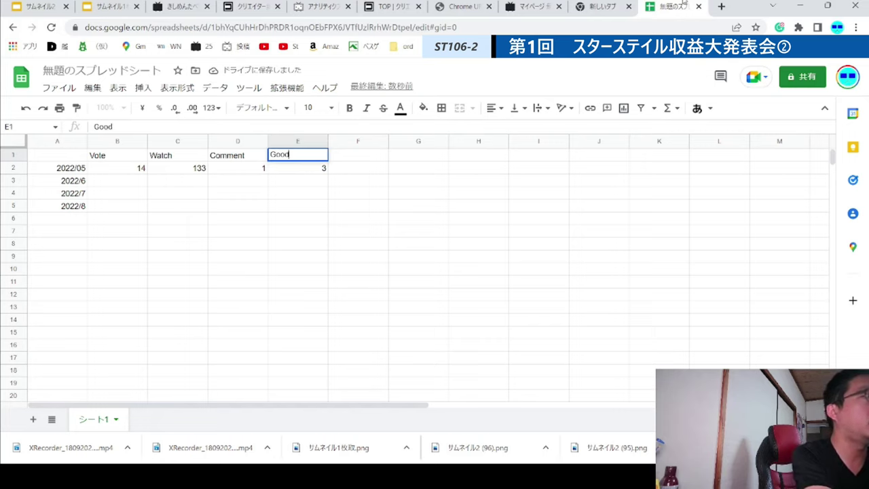
key(Return)
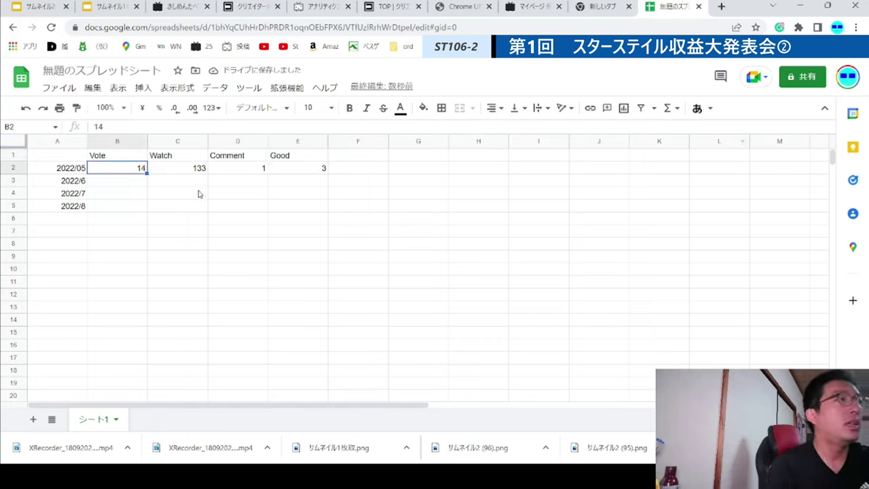
Step: Enter 10 in cell G2 for May and set the sheet zoom to 150%
click(423, 171)
text(10)
key(Return)
key(Left)
key(Left)
key(Left)
key(Left)
key(Left)
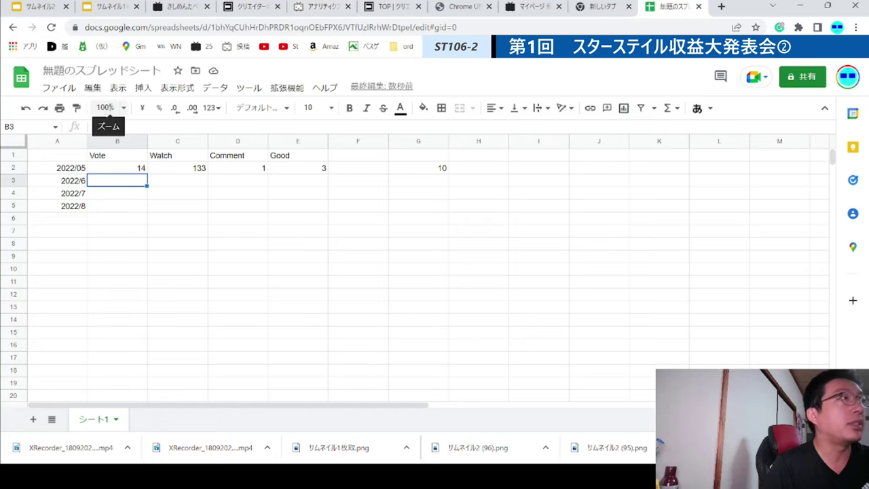
click(108, 107)
click(109, 225)
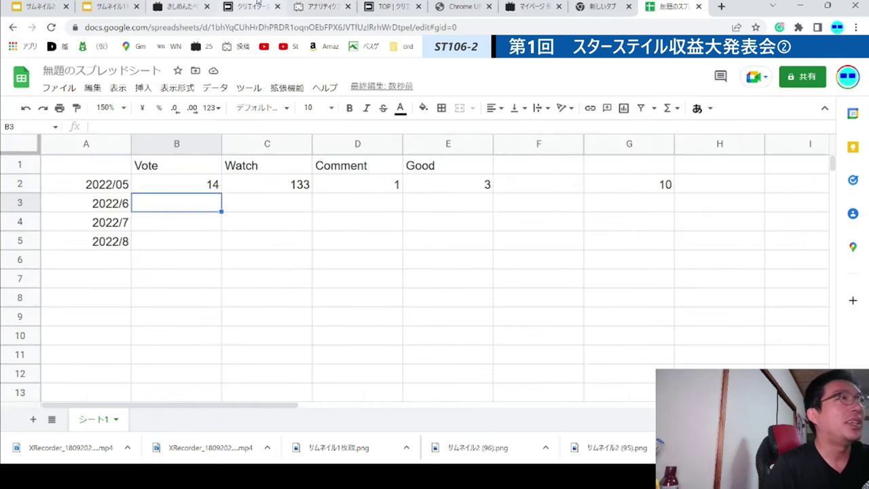
Step: Check the creator reward history, and set the Niconico analytics report to the custom period 2022/6/1 to 2022/6/30
click(275, 4)
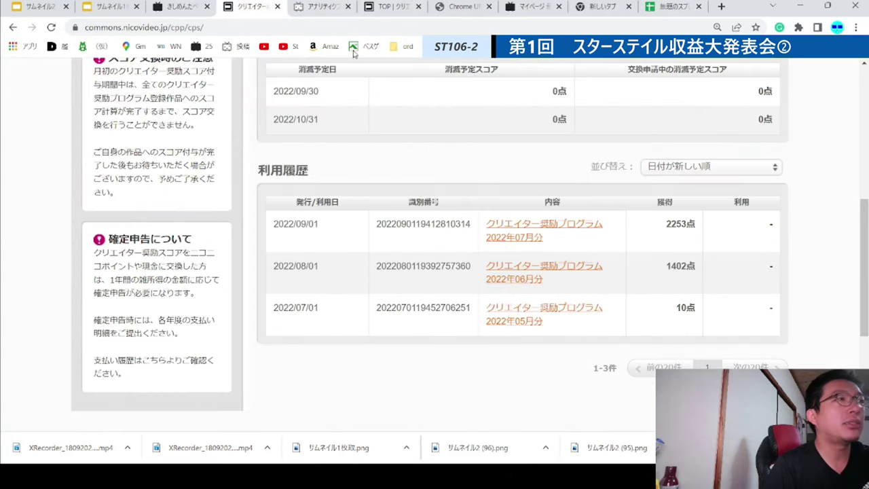
click(315, 6)
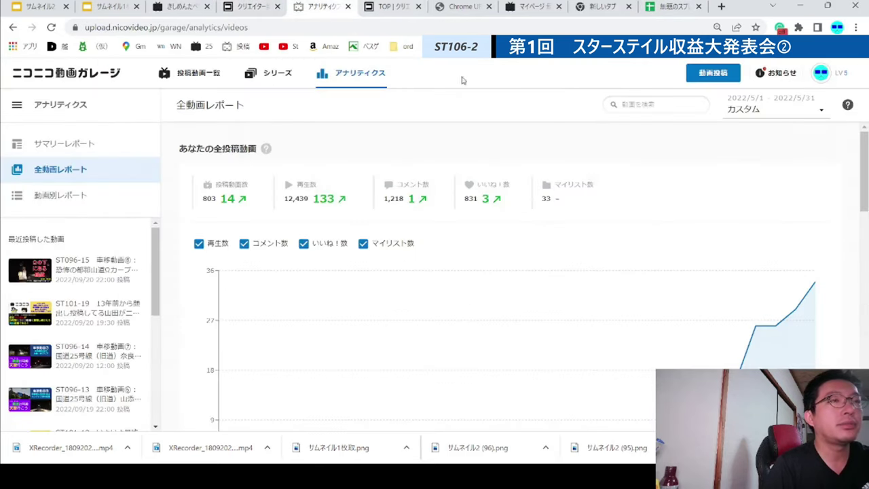
click(774, 109)
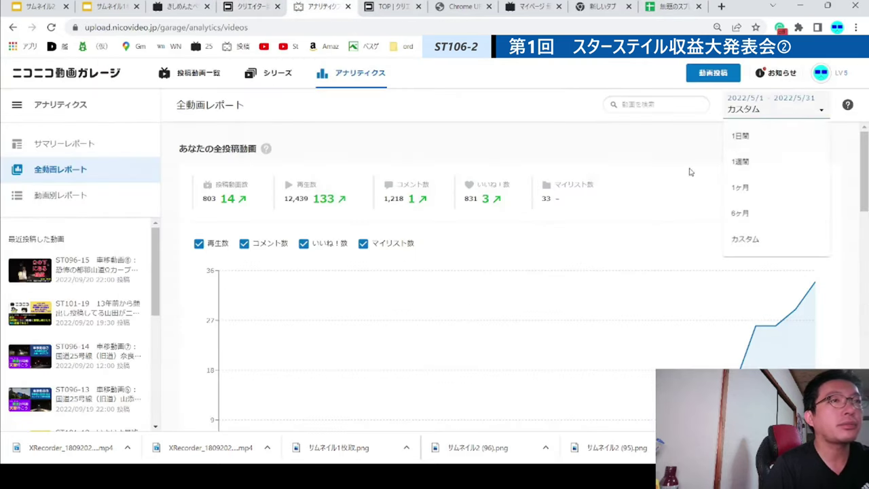
click(751, 235)
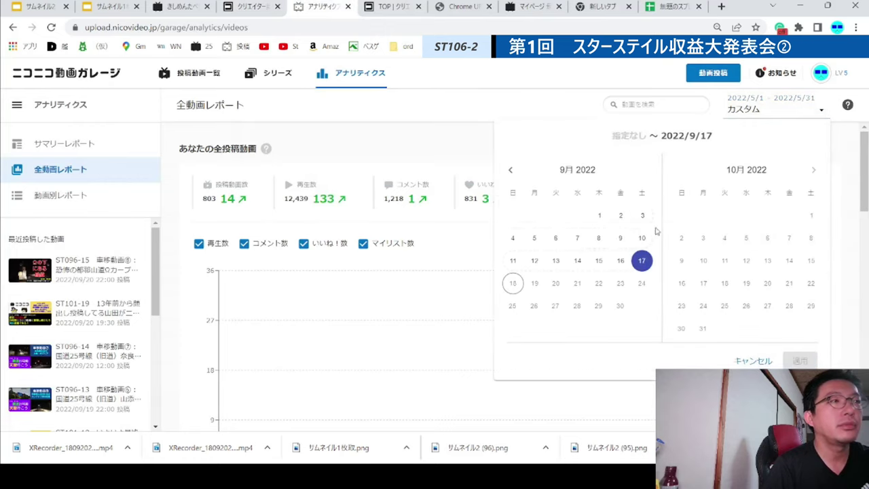
double_click(512, 170)
click(511, 171)
click(511, 171)
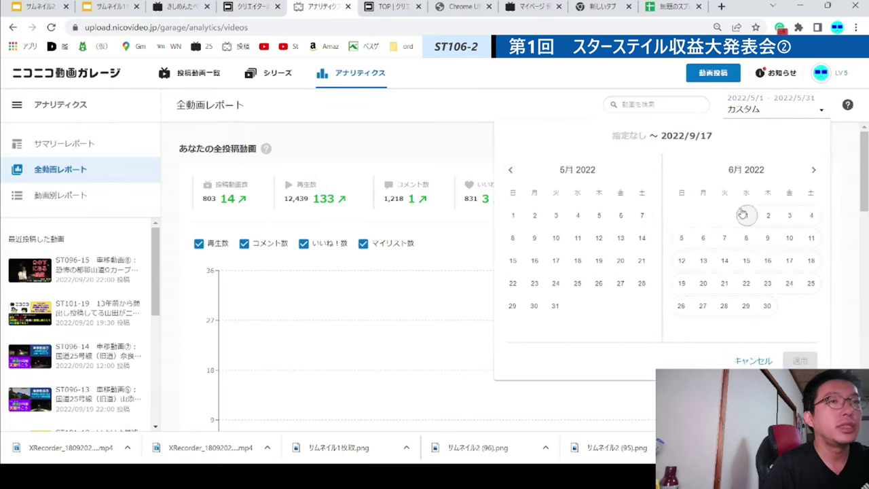
click(746, 215)
click(767, 305)
click(797, 360)
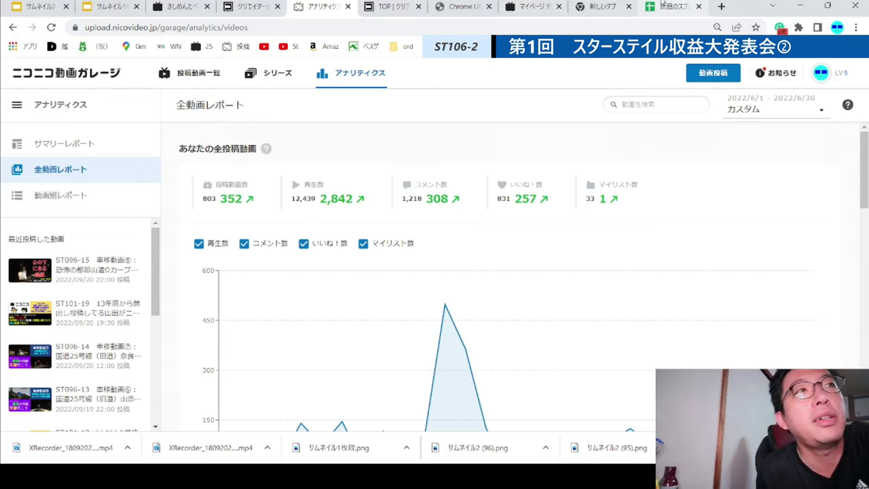
Step: Switch to the spreadsheet and enter 352 in B3 and 1852 in C3 for 2022/6
click(664, 5)
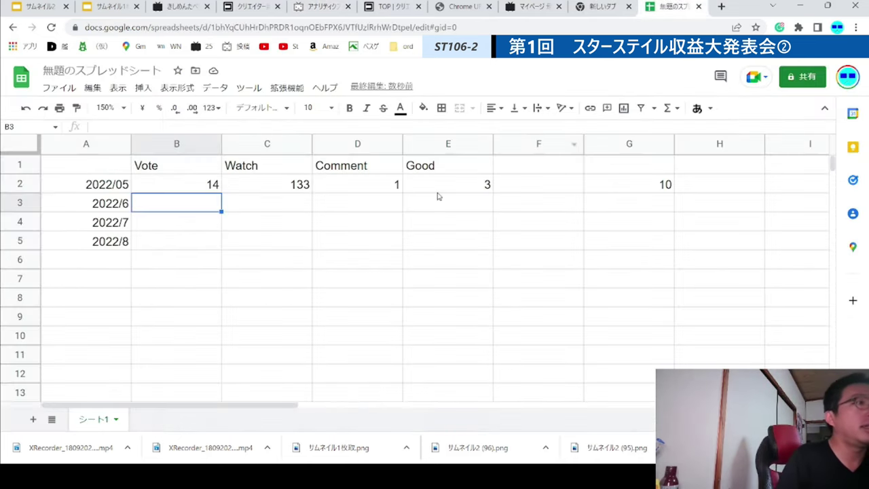
text(352)
key(Tab)
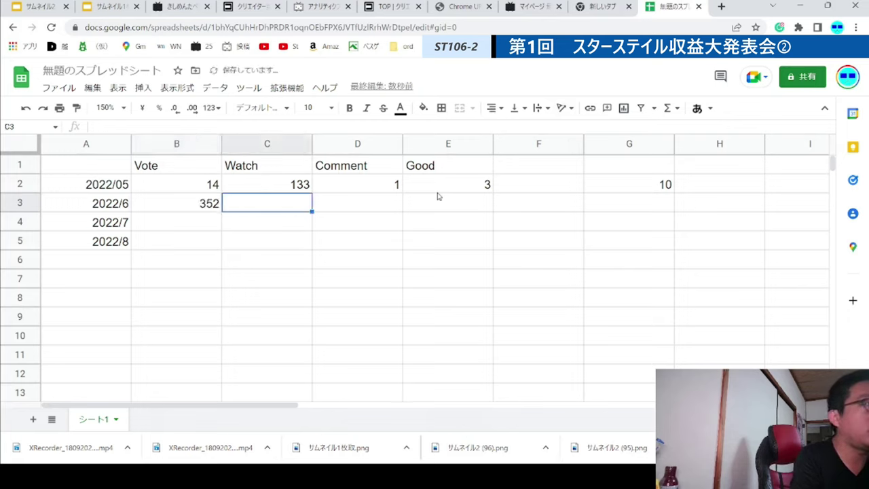
text(1852)
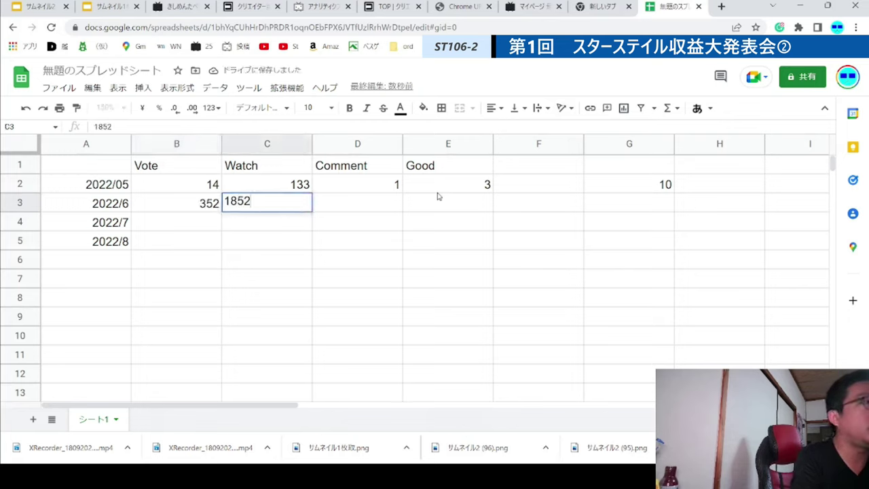
key(Tab)
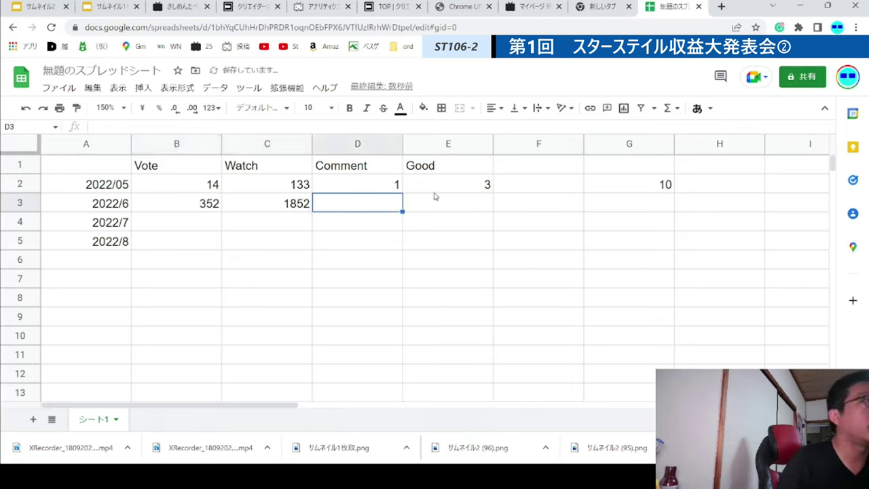
Step: Recheck the June play count in the analytics report and set C3 to 2842
click(327, 7)
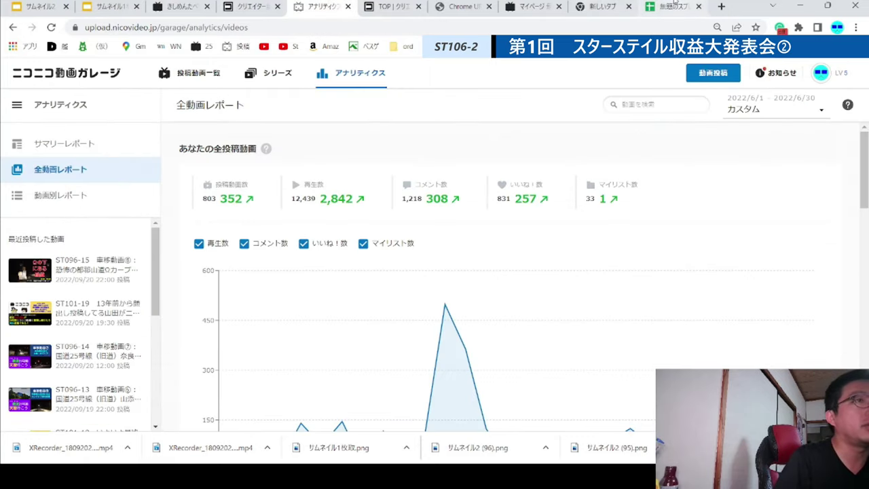
click(672, 6)
click(258, 204)
text(2842)
key(Tab)
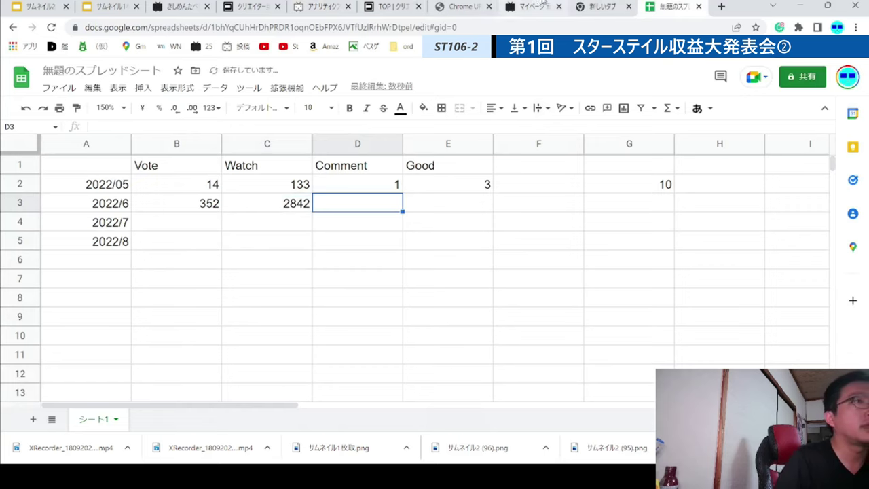
Step: Move the spreadsheet's browser tab beside the analytics tab, and enter the June figures 308 in D3 and 257 in E3
drag(658, 3, 329, 4)
click(328, 5)
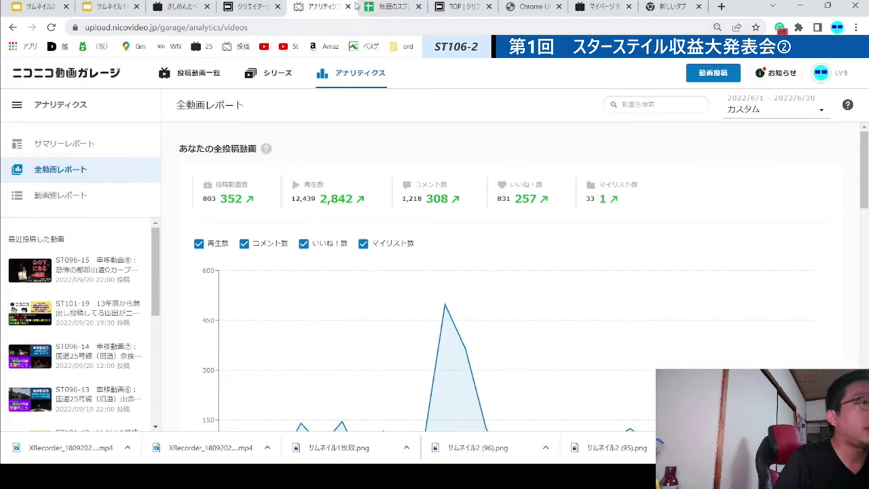
click(393, 5)
text(308)
key(Tab)
text(257)
key(Tab)
key(Tab)
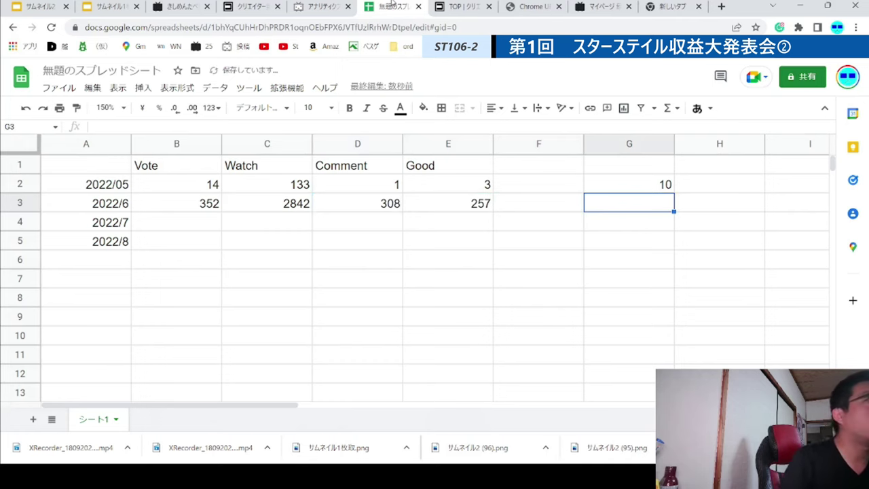
Step: Check the June 2022 points in the creator reward history and enter 1402 in G3 of the spreadsheet
click(263, 7)
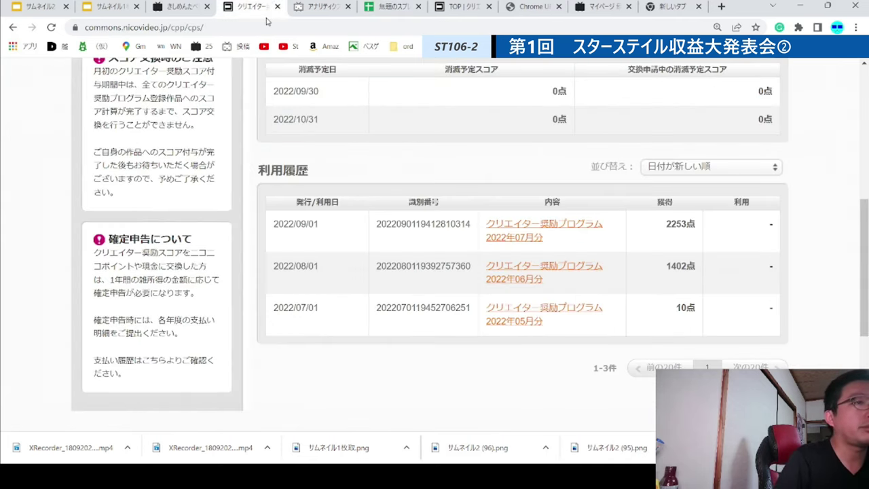
click(460, 6)
click(399, 6)
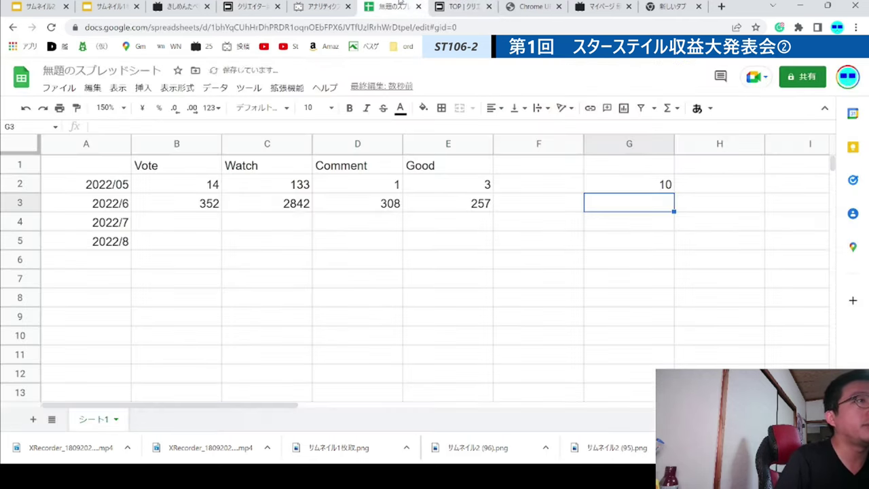
text(1402)
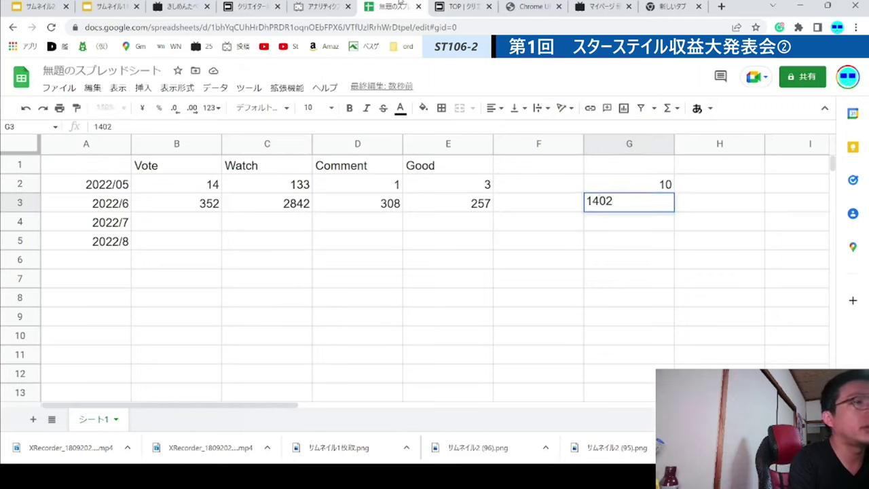
key(Return)
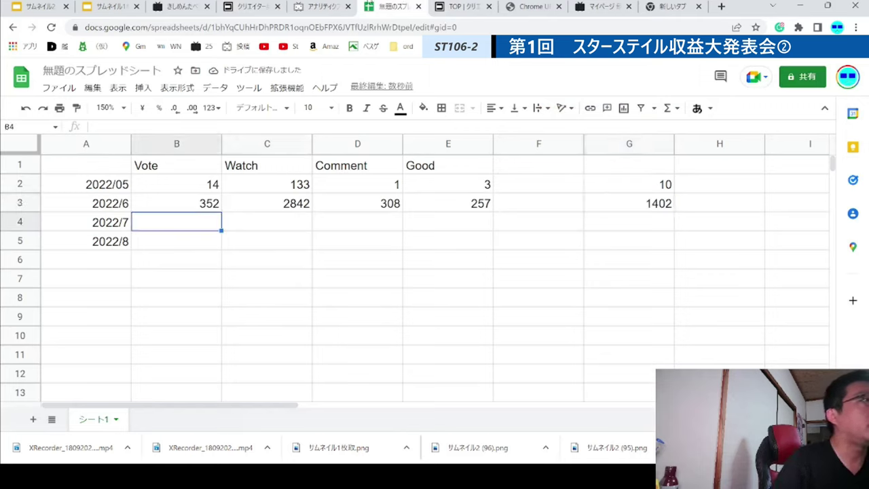
Step: Check the July entry in the reward history, and set the analytics report to the custom period 2022/7/1 to 2022/7/31
click(311, 4)
click(246, 5)
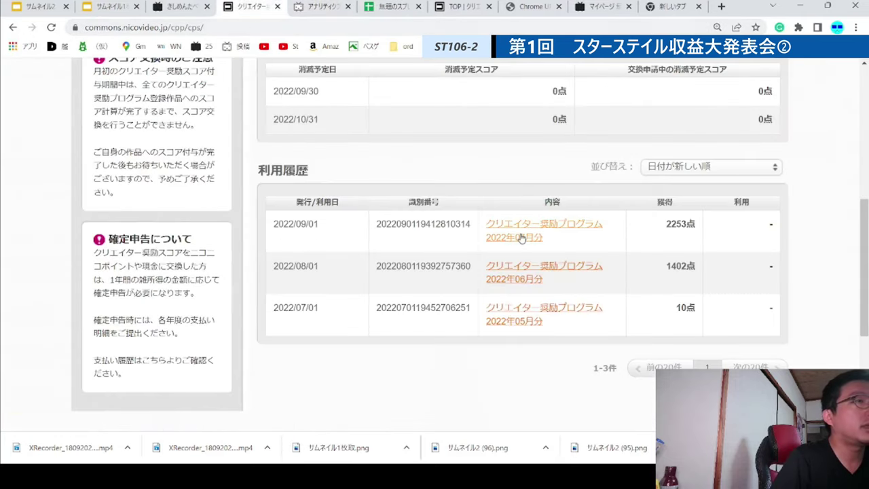
click(314, 6)
click(764, 109)
click(745, 237)
click(799, 360)
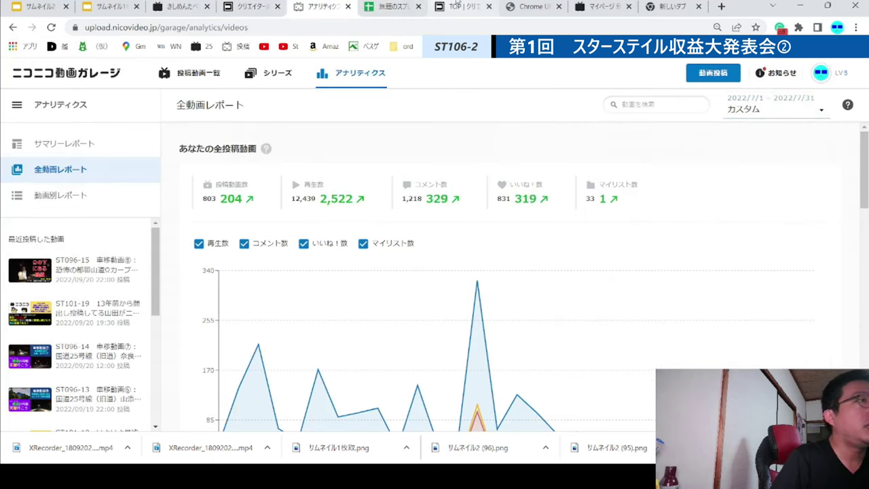
Step: Enter the July figures from the analytics report in the spreadsheet: 204 in B4, 2522 in C4, 329 in D4 and 319 in E4
click(392, 6)
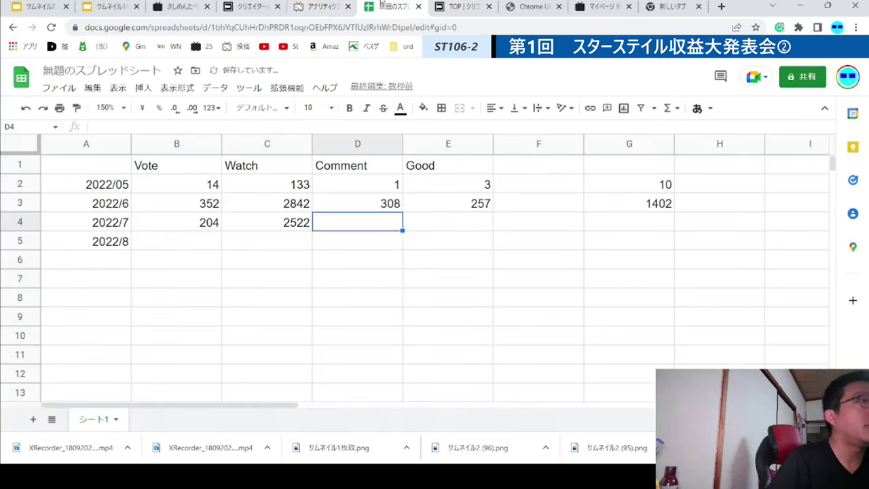
click(333, 4)
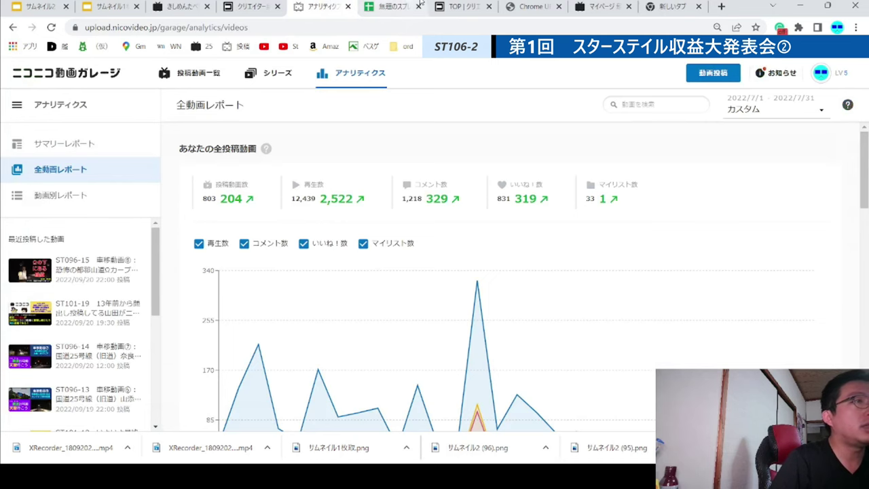
click(392, 5)
text(329)
key(Tab)
text(319)
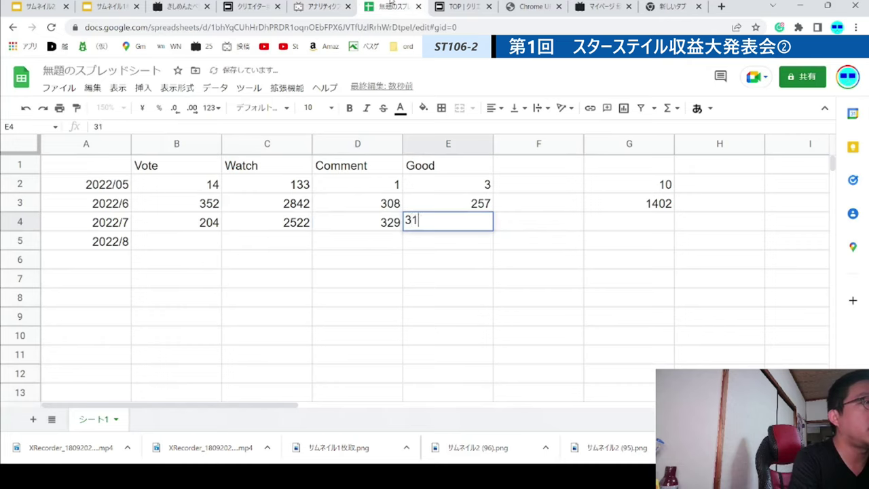
key(Tab)
key(Tab)
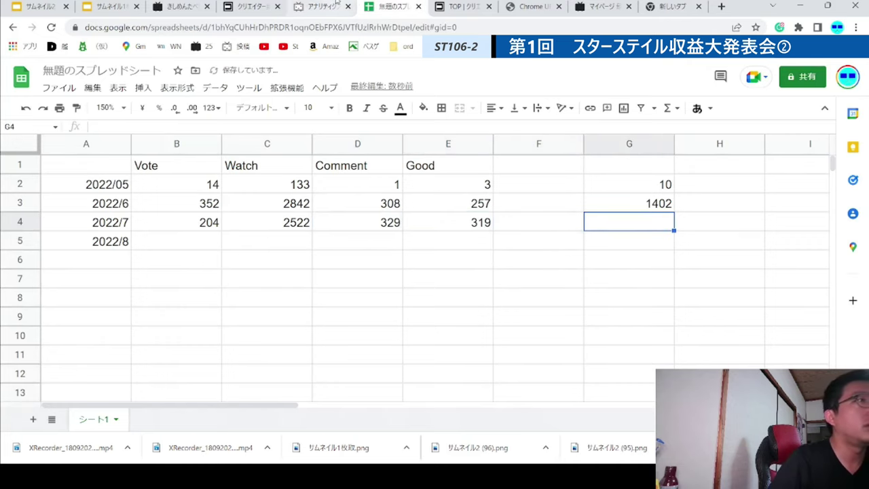
Step: Look over the July analytics graph, look up the July points in the reward history, and enter 2253 in G4
click(337, 6)
scroll(398, 241, down, 2)
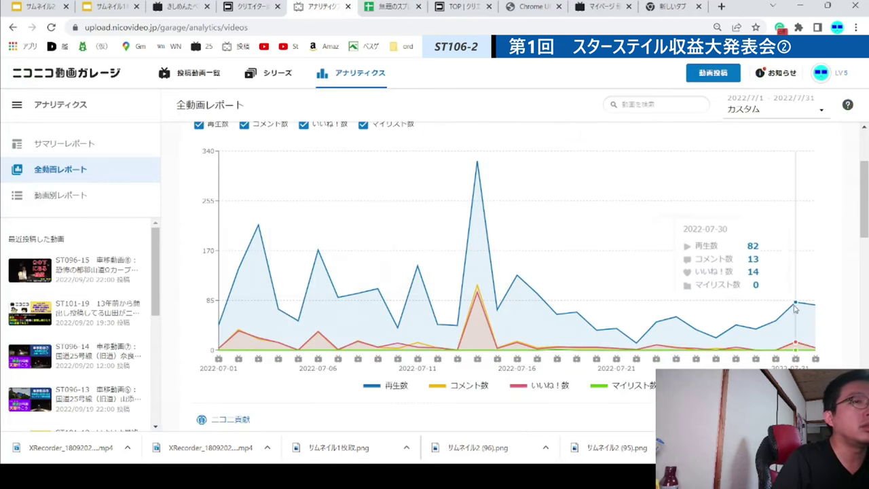
scroll(476, 271, up, 2)
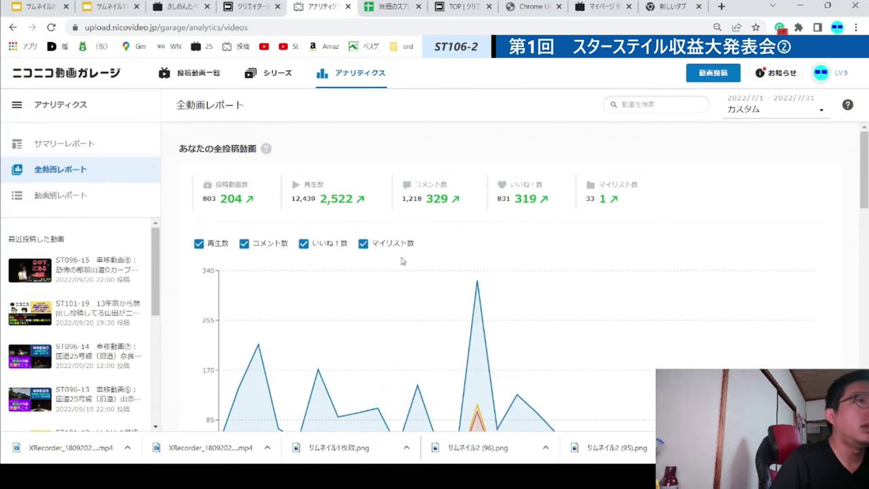
click(239, 4)
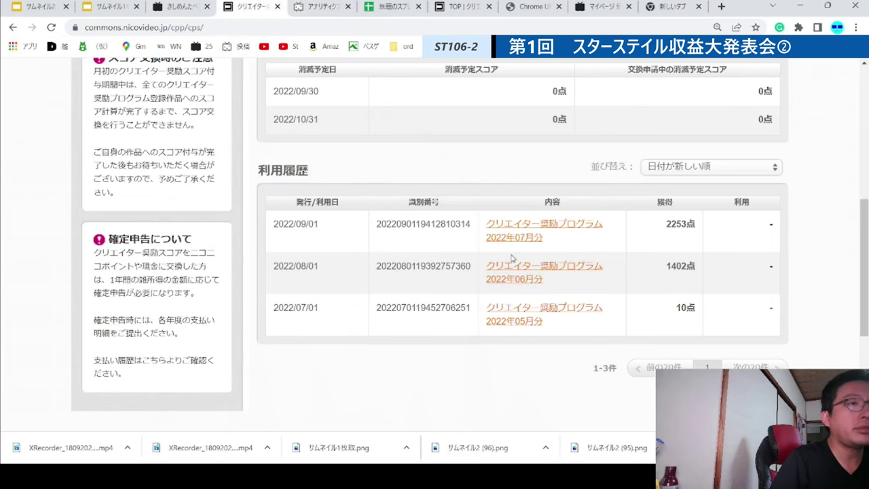
click(446, 6)
click(523, 6)
click(419, 6)
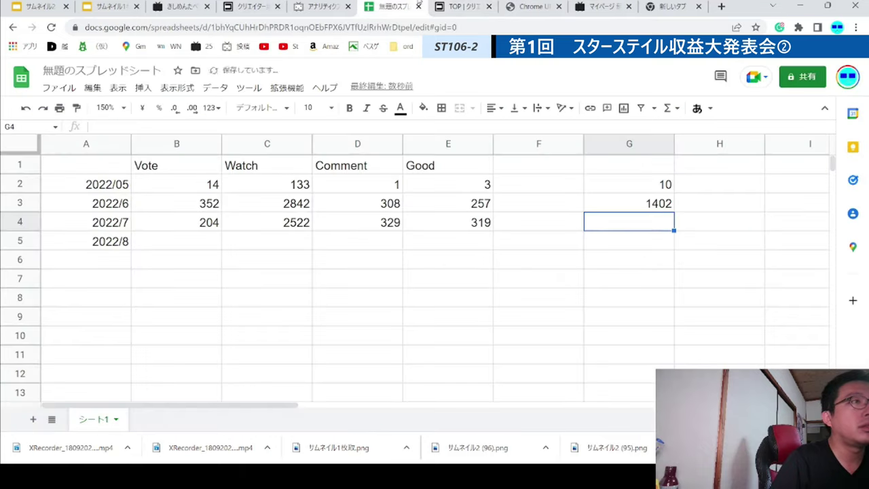
text(2253)
key(Return)
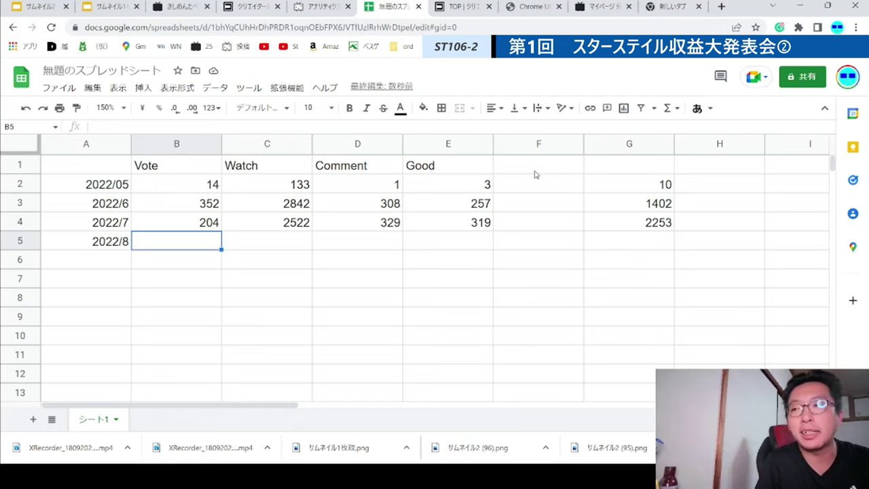
Step: Calculate the reward points per view in H2 to H4 by dividing column G by the Watch count for May to July
click(724, 205)
click(724, 184)
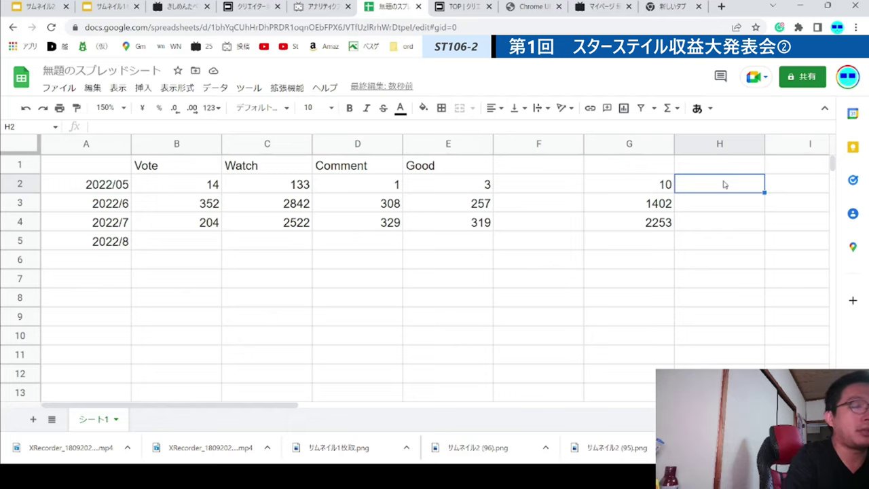
text(0.07518796992 0.4933145672 0.8933386201)
click(713, 284)
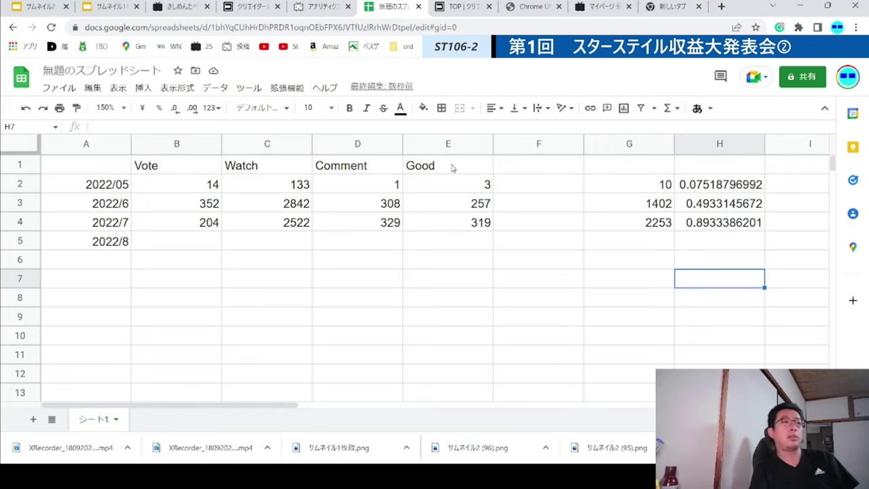
Step: Compare the June and July Vote, Comment and Good counts in the spreadsheet by highlighting the corresponding cells
click(457, 210)
drag(458, 210, 386, 231)
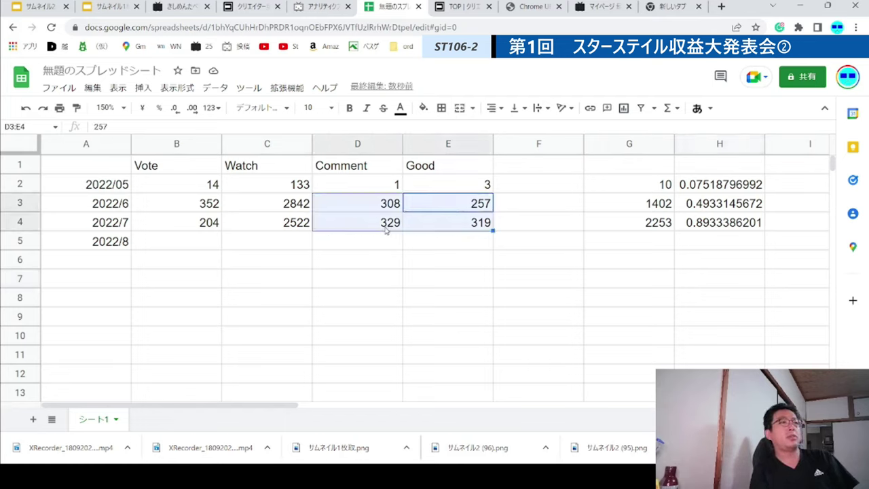
click(345, 259)
drag(193, 201, 199, 229)
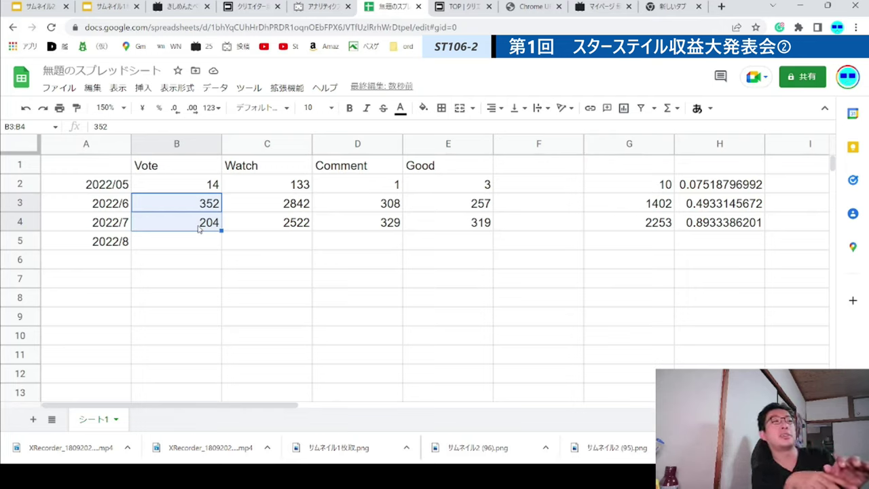
drag(355, 227, 453, 224)
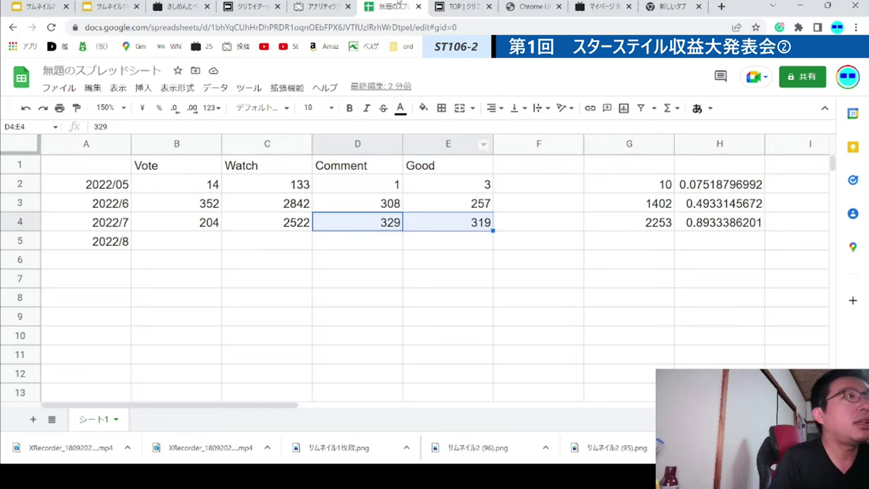
Step: Turn on the comparison with the overall Niconico trend for the viewer gender and age charts in the July analytics report
click(325, 4)
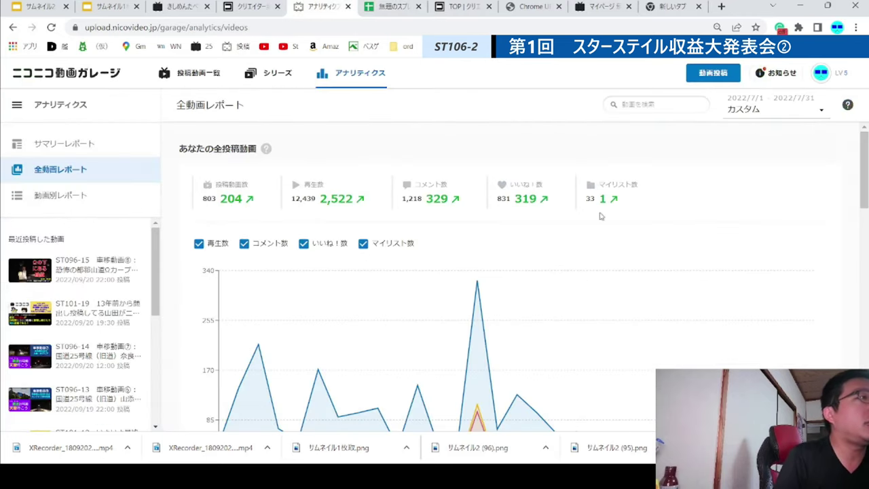
scroll(582, 233, down, 5)
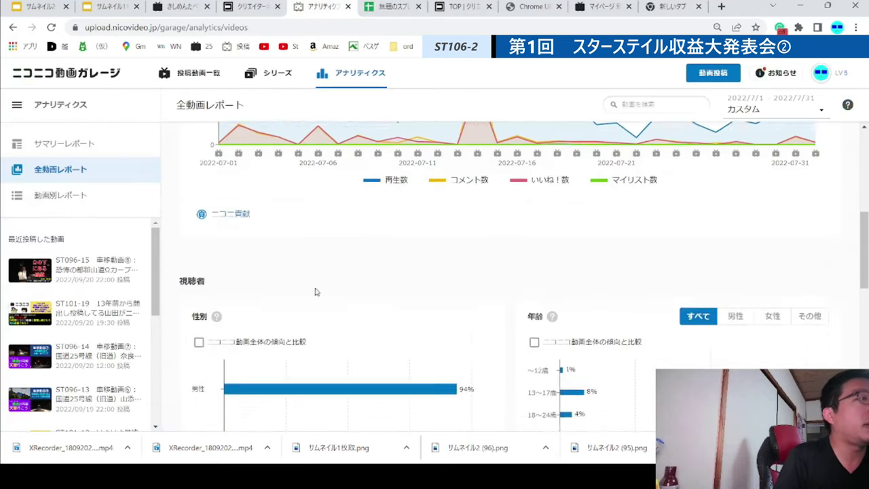
scroll(351, 297, down, 2)
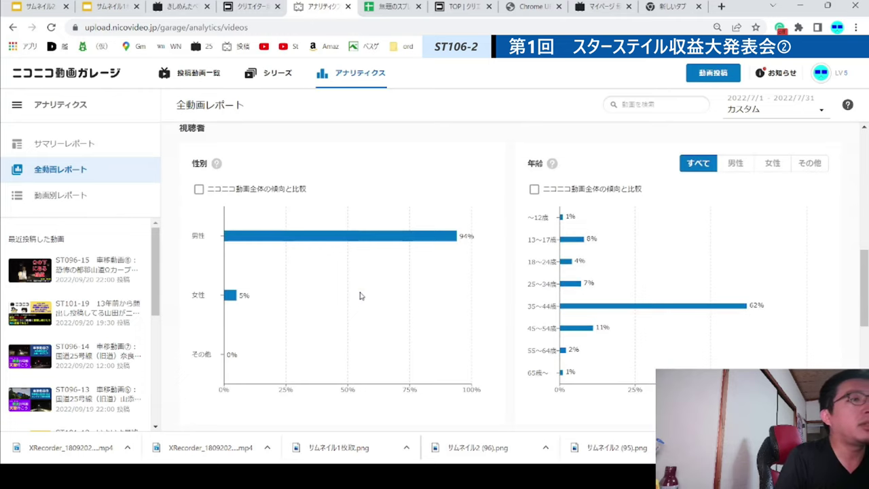
scroll(360, 296, up, 1)
scroll(360, 294, down, 1)
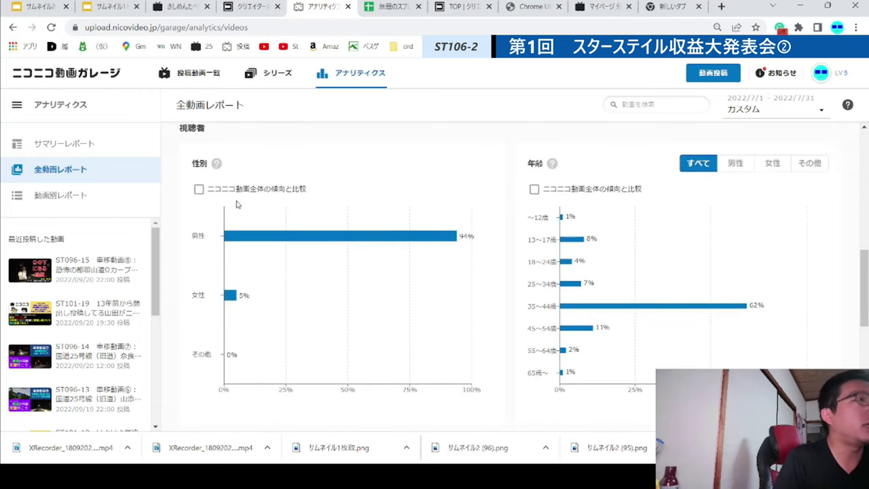
click(199, 188)
click(535, 190)
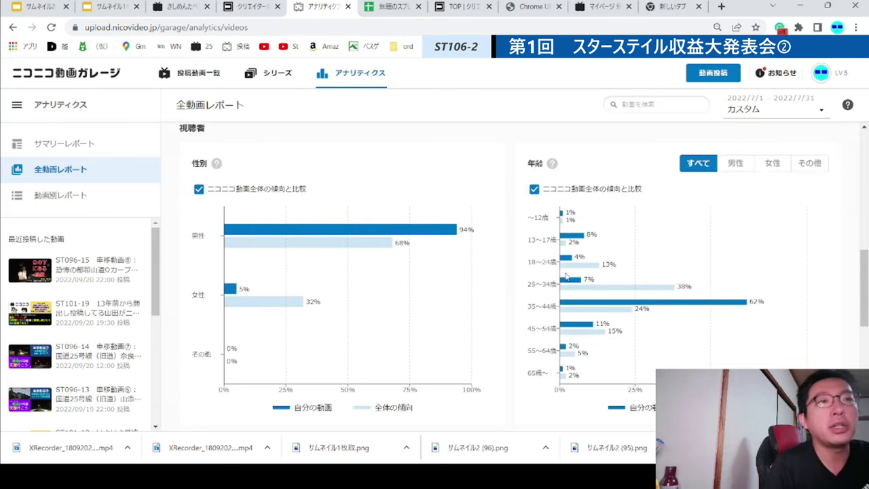
scroll(516, 267, down, 1)
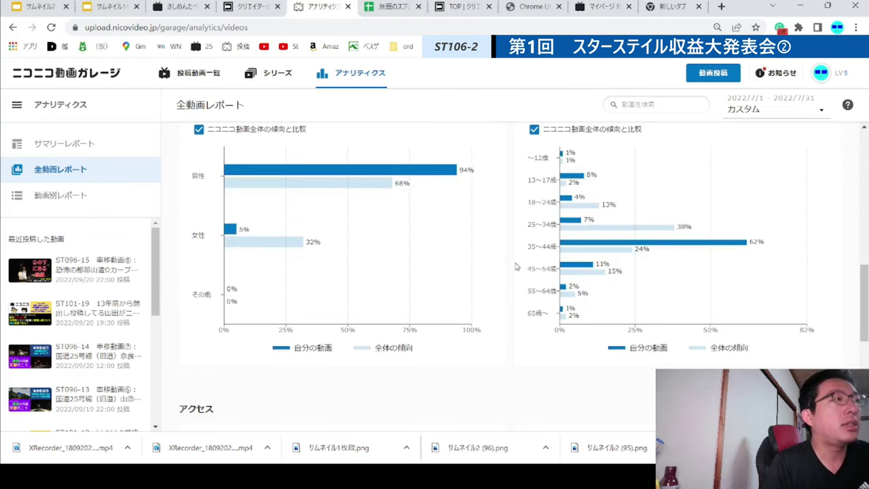
scroll(516, 267, up, 1)
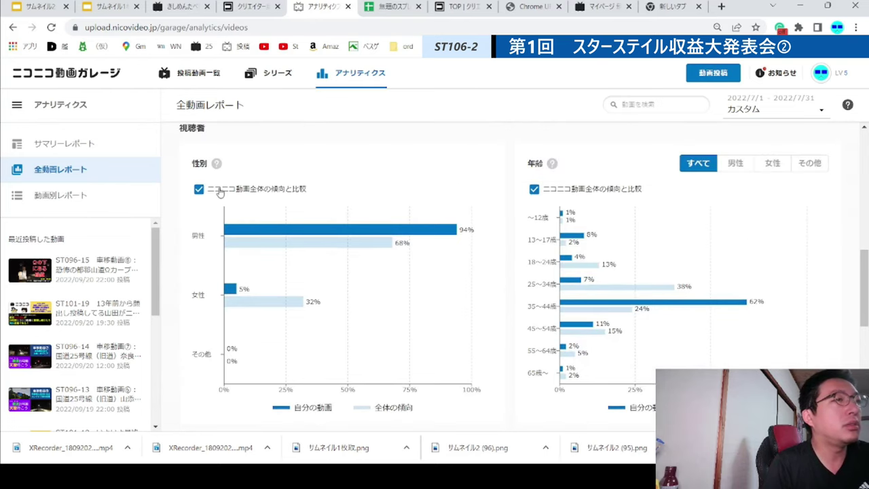
click(219, 192)
click(219, 192)
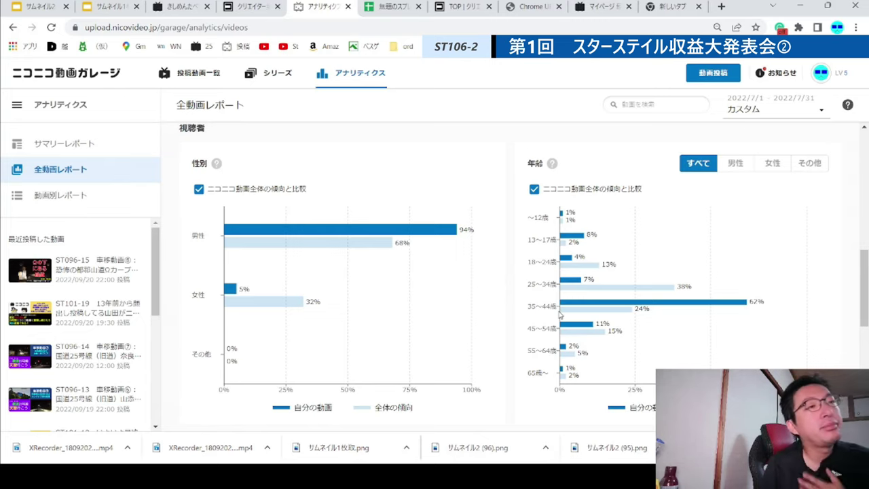
Step: Turn on the comparison with the overall Niconico trend for the device chart in the access section
scroll(558, 306, down, 3)
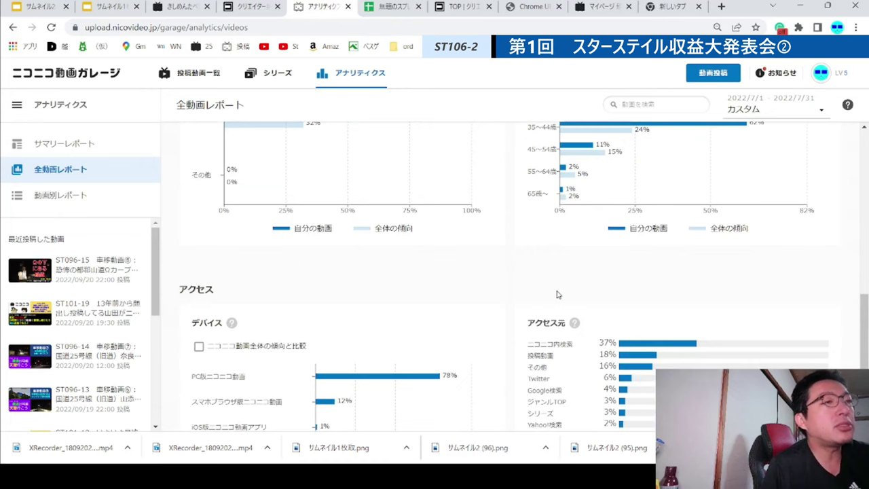
scroll(557, 294, down, 2)
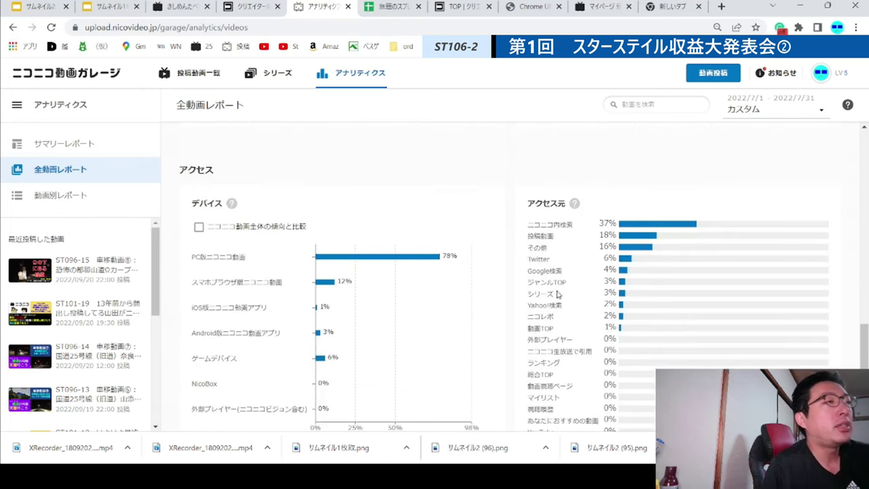
scroll(558, 294, down, 1)
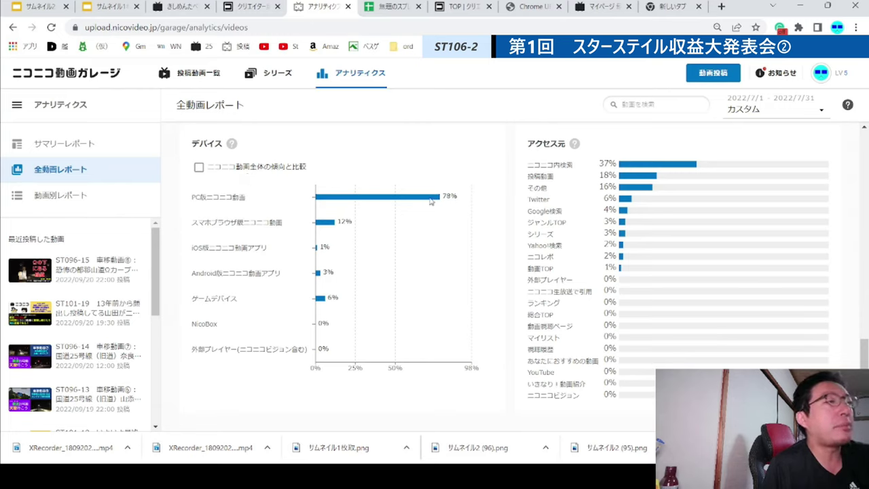
click(272, 169)
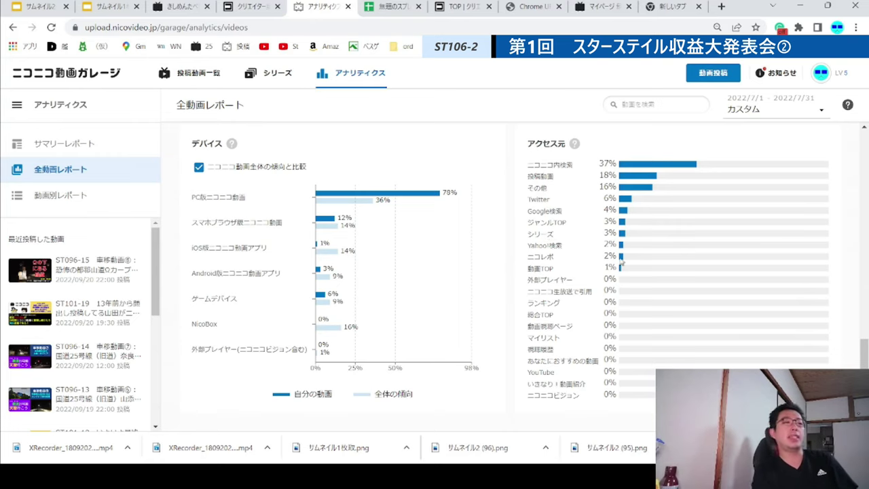
Step: Review the July daily graph and the viewer gender and age comparisons again, and return to the report's summary figures
scroll(747, 292, down, 1)
scroll(486, 156, up, 10)
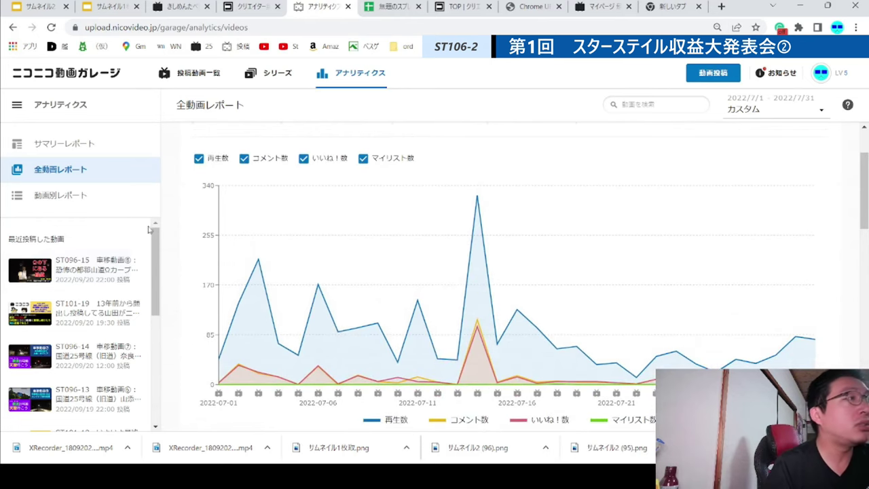
scroll(263, 190, down, 3)
scroll(262, 191, down, 2)
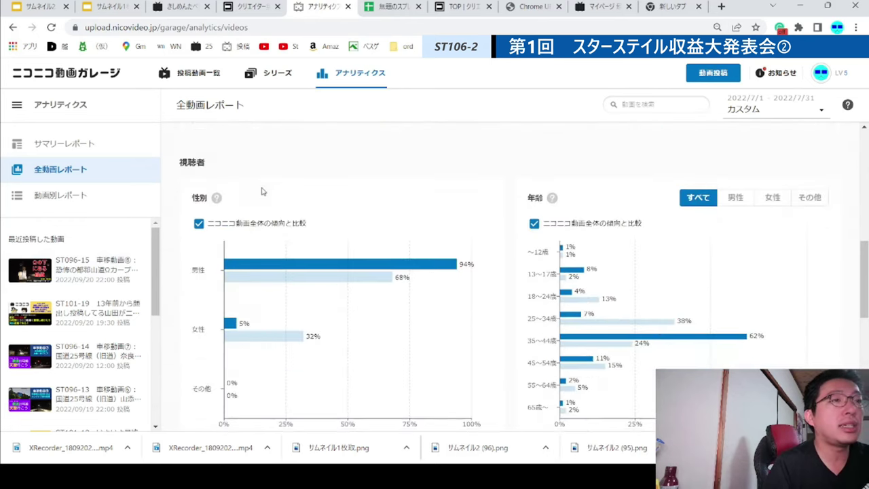
scroll(262, 190, up, 6)
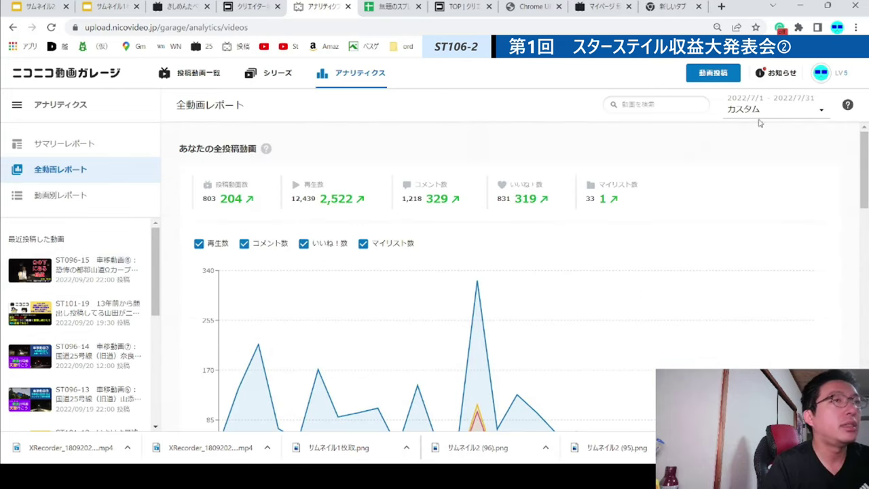
Step: Open the per-video report (動画別レポート) and sort the uploaded videos by view count (再生数順)
click(72, 196)
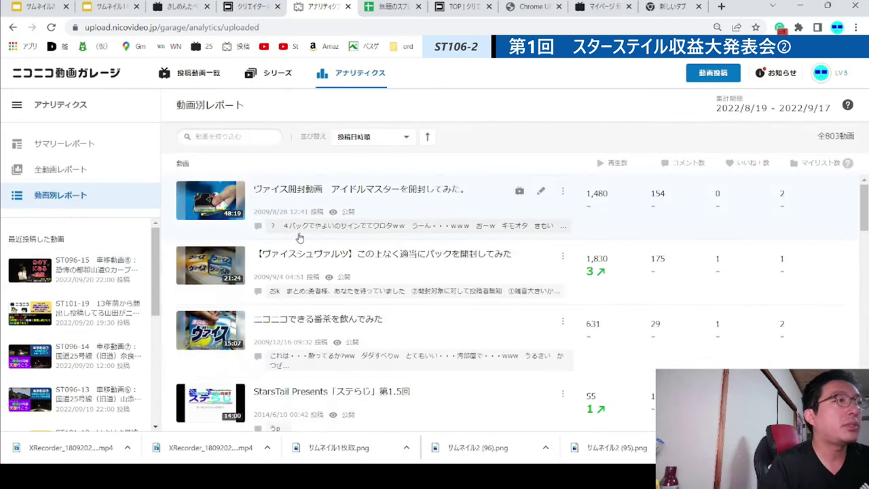
click(359, 140)
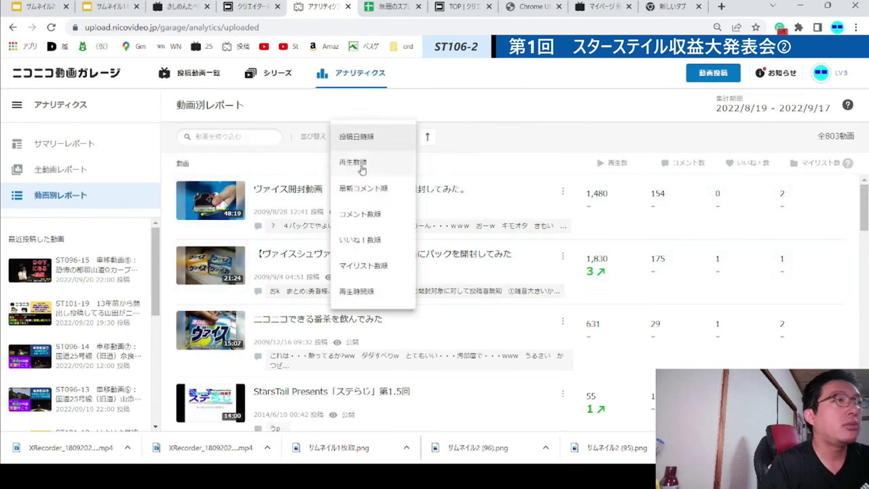
click(353, 163)
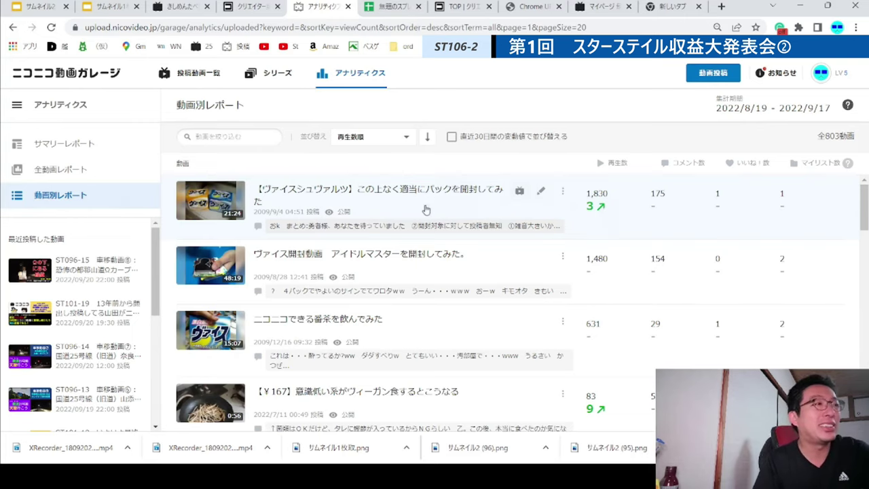
Step: Examine the most-viewed videos in the per-video report, comparing their total views with their recent gains
scroll(291, 209, down, 1)
scroll(265, 244, up, 1)
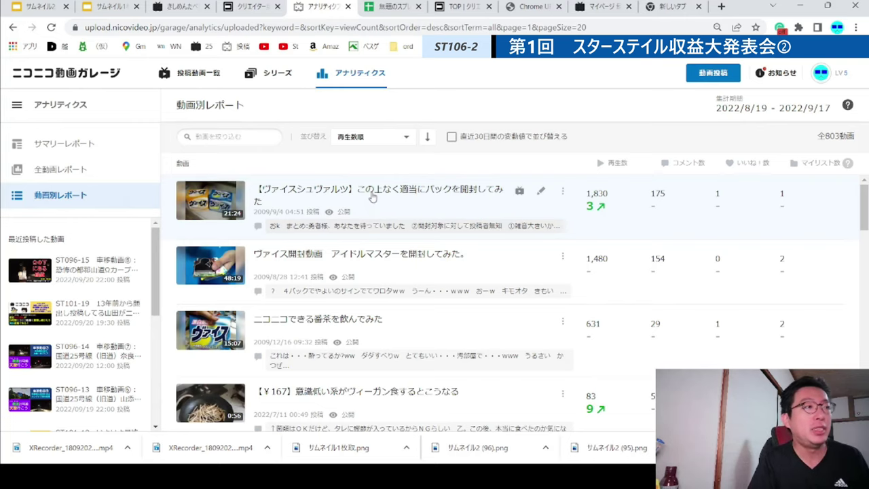
scroll(368, 200, down, 2)
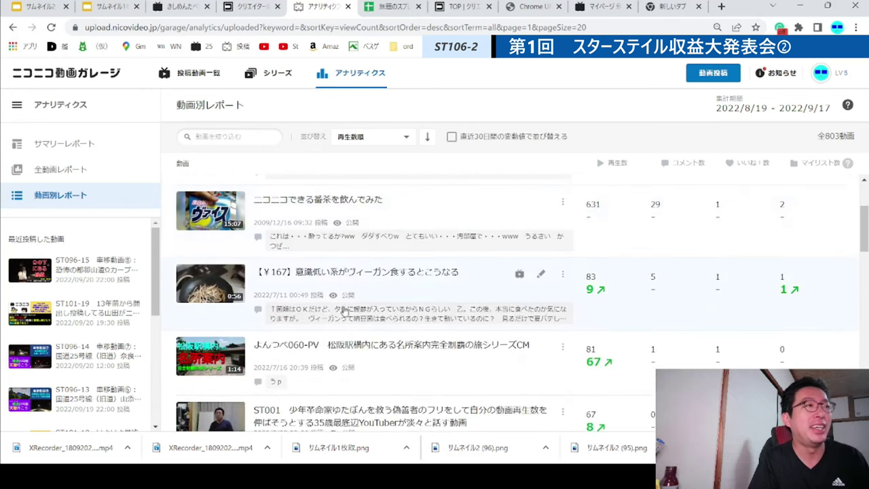
scroll(329, 307, down, 1)
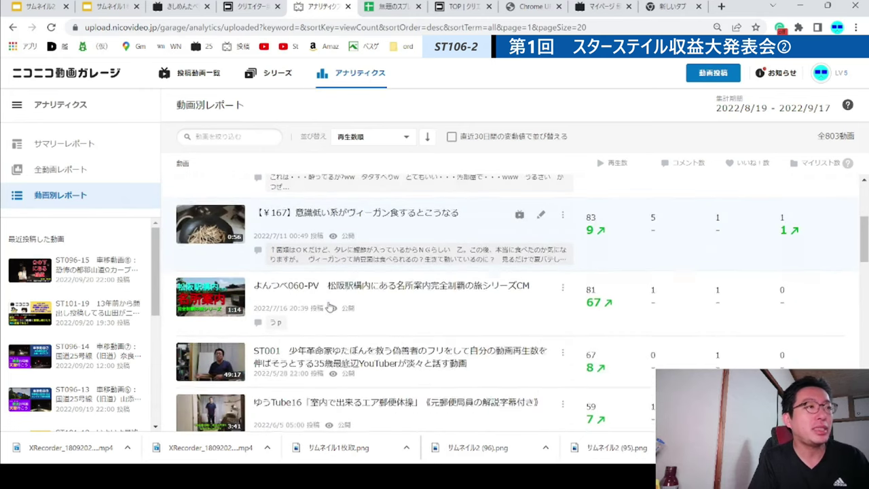
scroll(329, 305, down, 1)
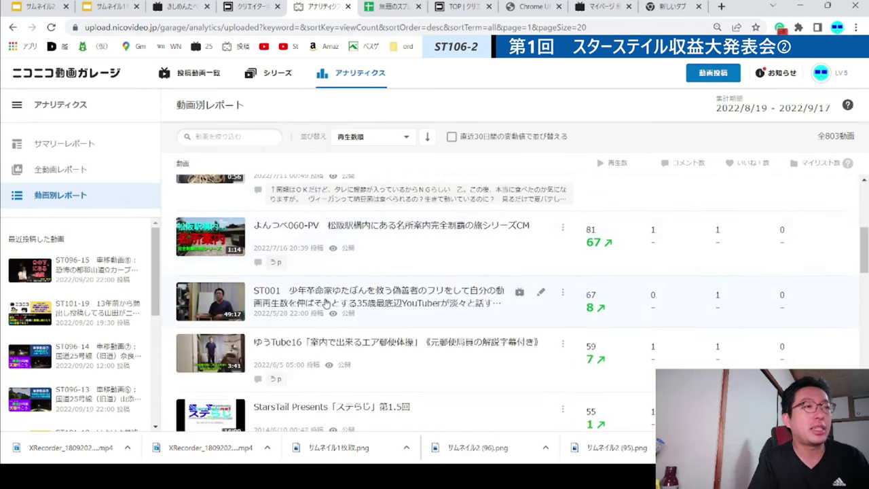
scroll(326, 304, up, 1)
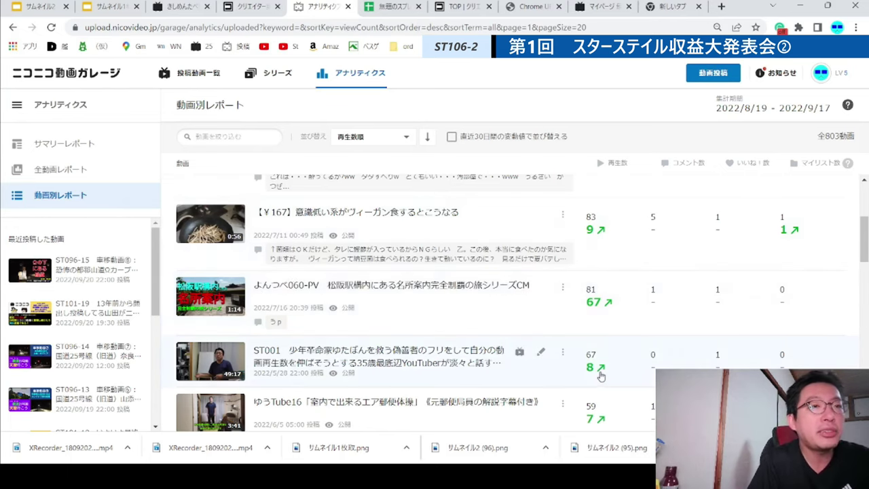
scroll(601, 375, down, 1)
scroll(601, 375, down, 3)
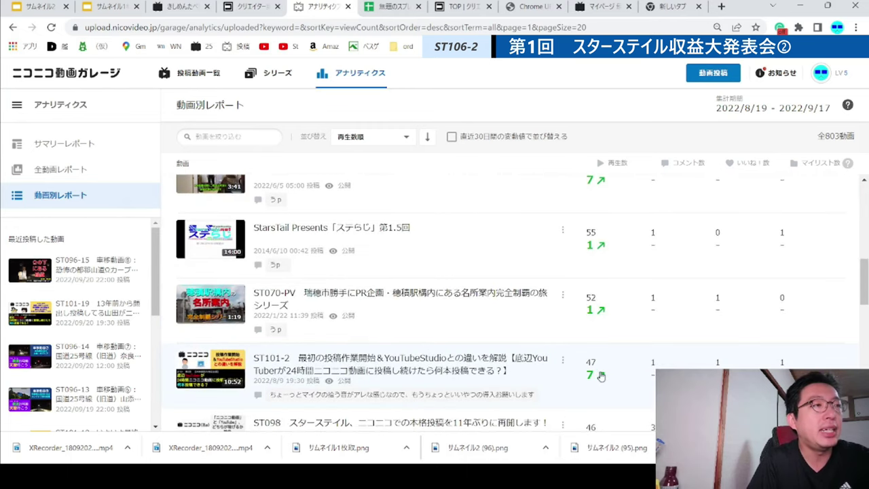
scroll(601, 376, down, 2)
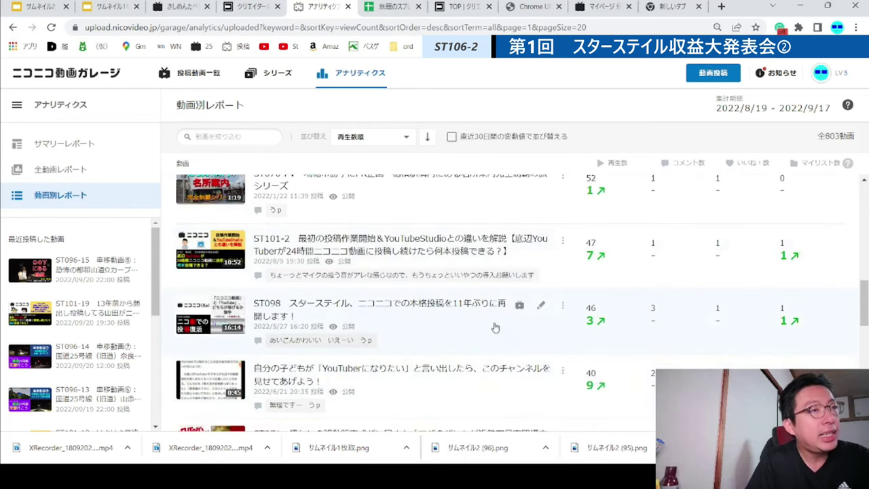
scroll(496, 328, up, 1)
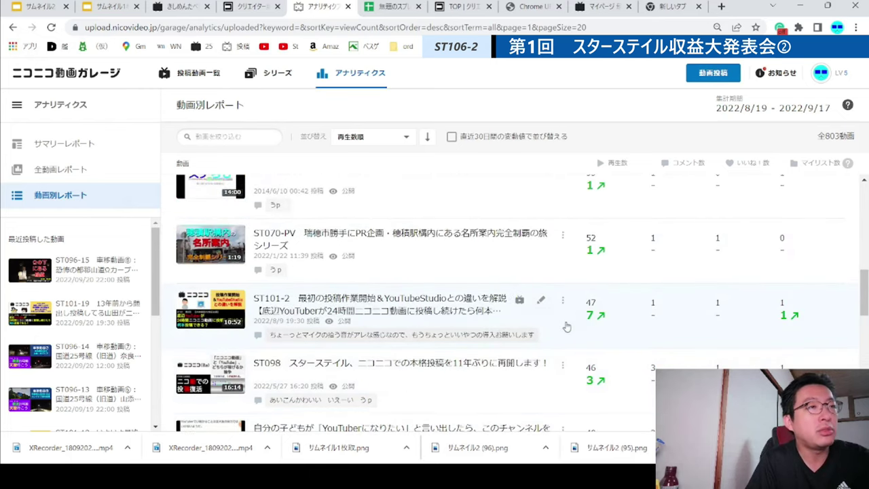
scroll(506, 328, down, 1)
scroll(505, 328, down, 4)
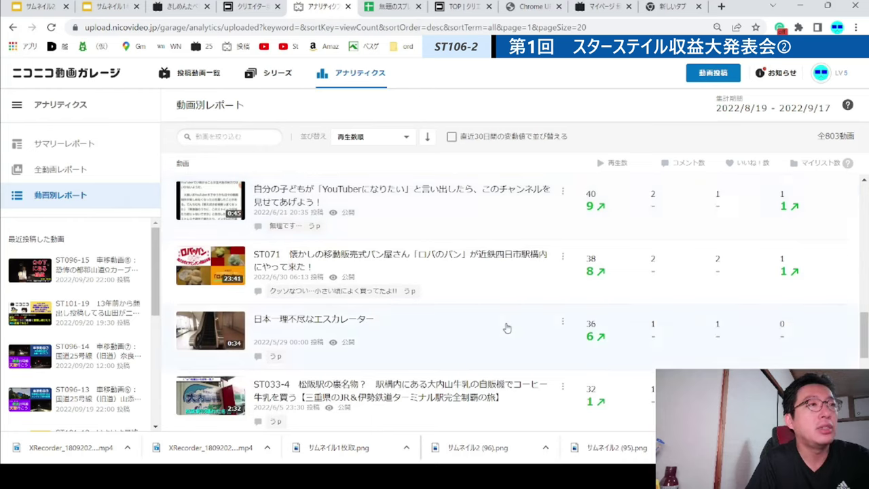
scroll(504, 326, up, 4)
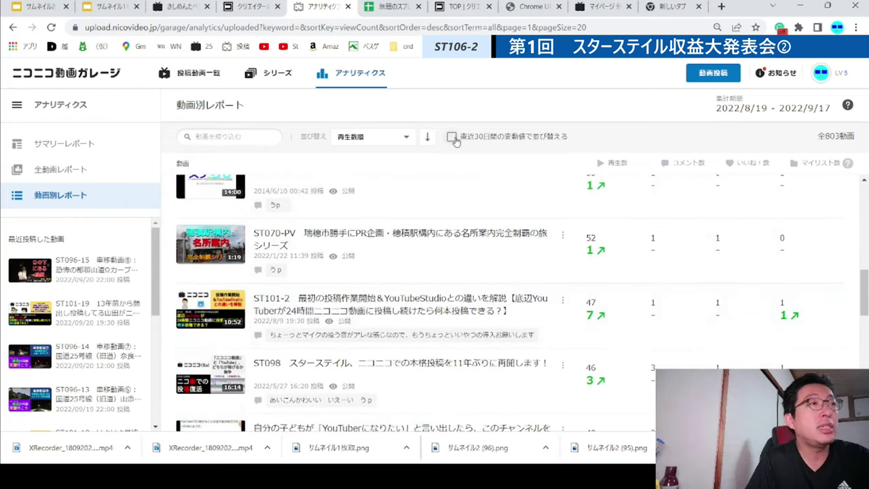
Step: Rank the videos by their change over the last 30 days and look through the resulting list
click(453, 136)
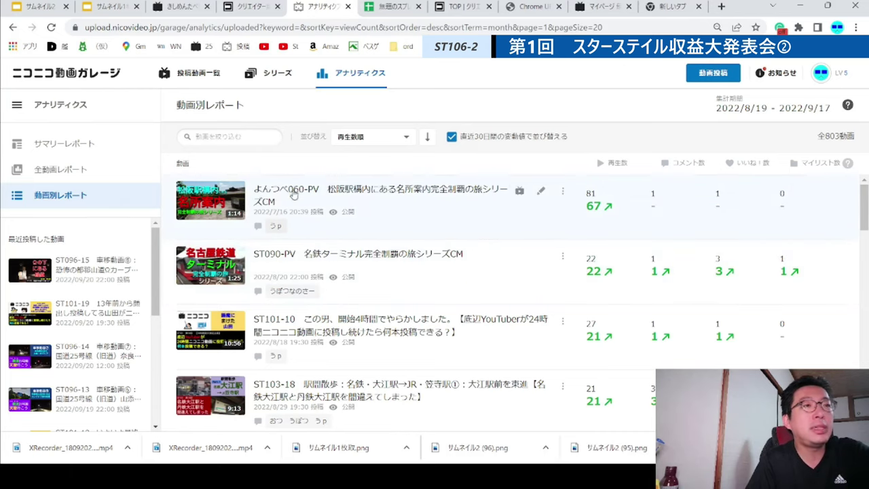
scroll(282, 341, down, 5)
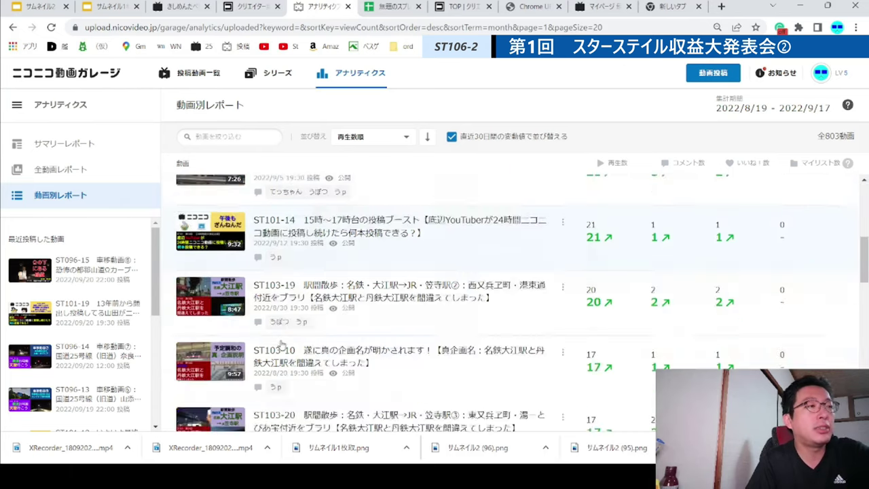
scroll(282, 341, down, 10)
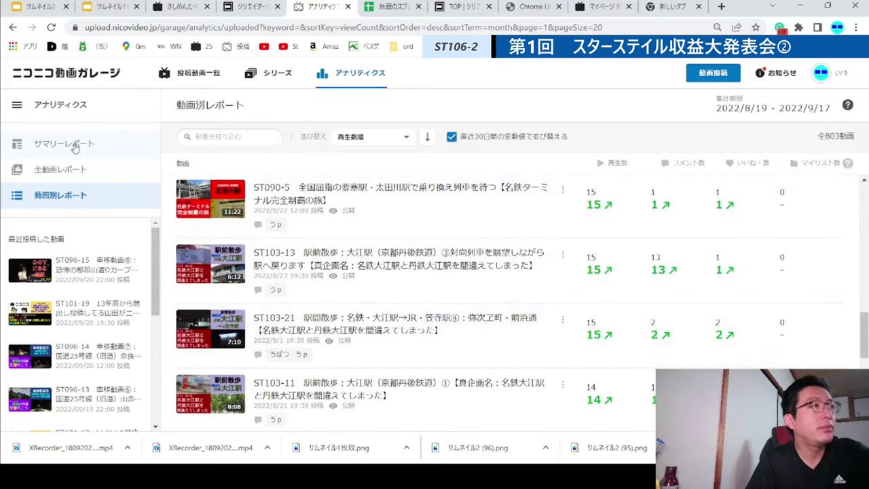
Step: Return to the all-videos report (全動画レポート) and set its custom period to 2022/8/1 - 2022/8/31
click(66, 169)
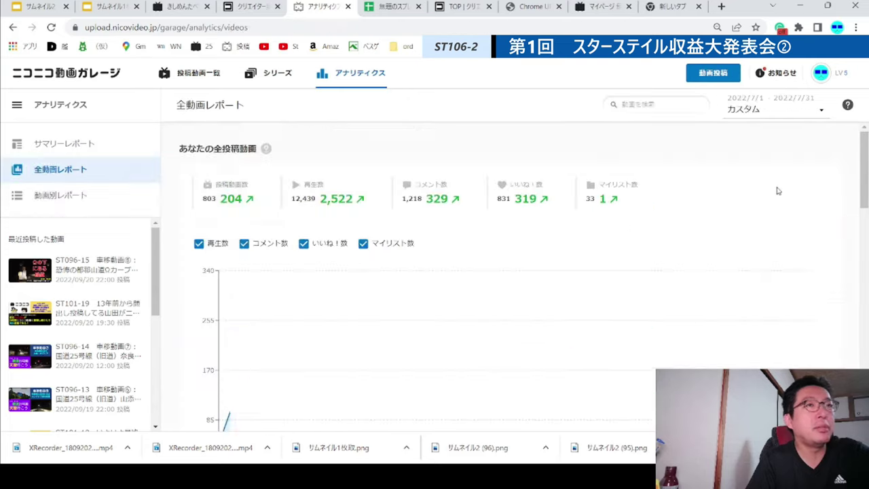
click(778, 110)
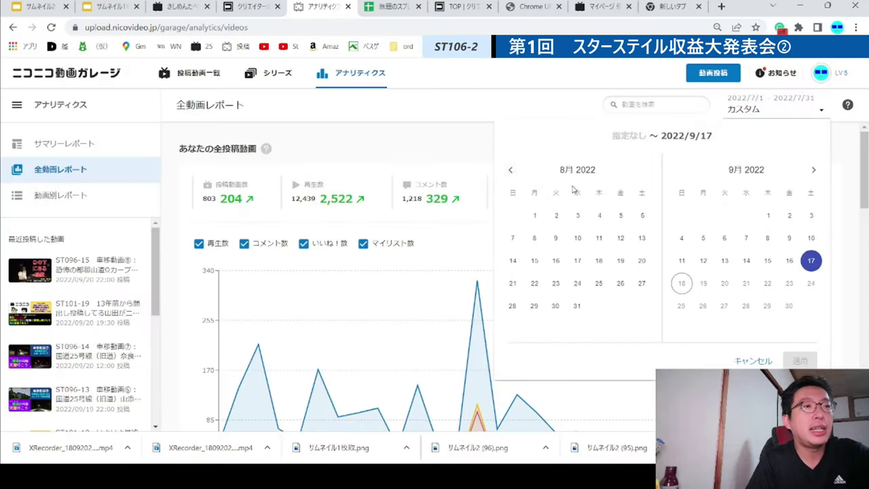
click(534, 216)
click(577, 306)
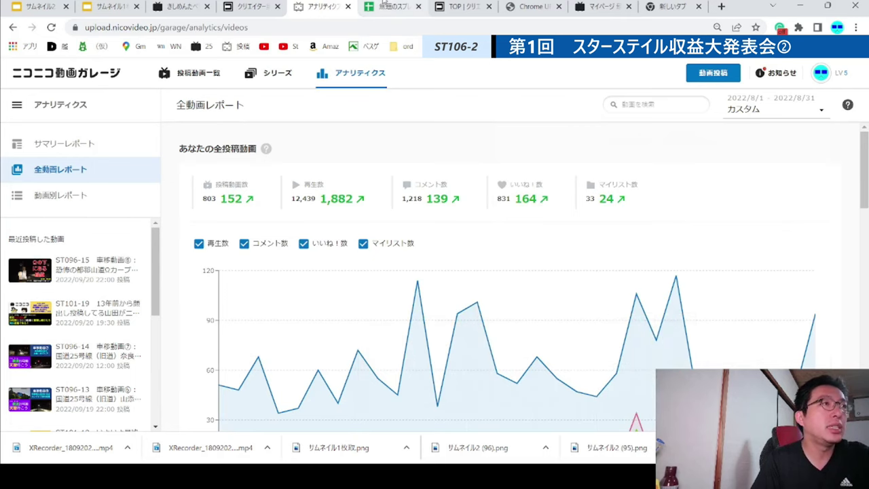
Step: Switch to the spreadsheet and enter 152 as the Vote count in the 2022/8 row
click(385, 6)
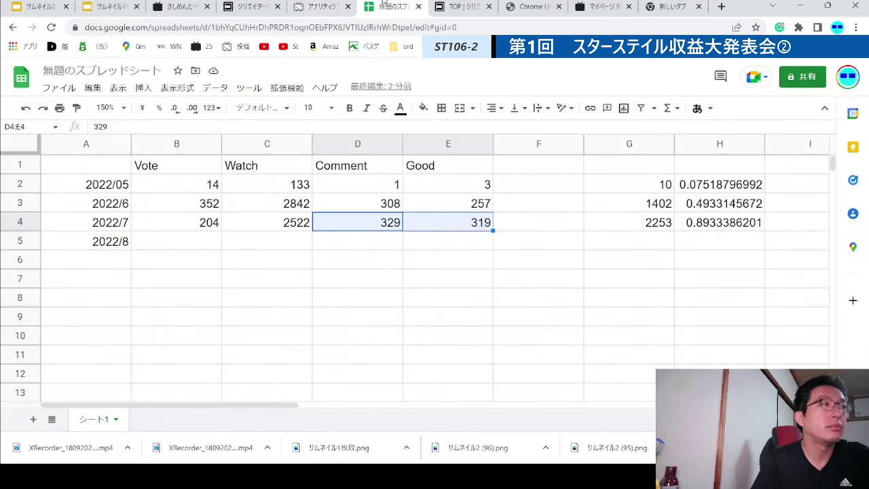
click(179, 237)
text(152)
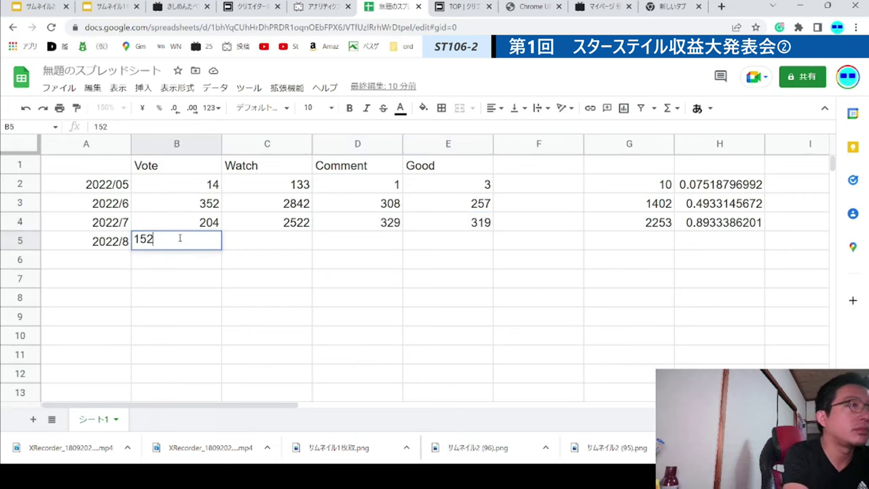
key(Tab)
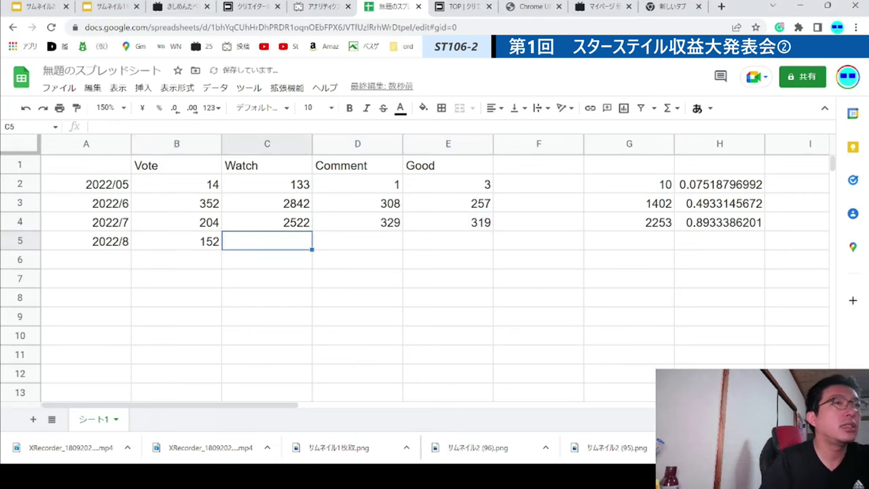
Step: Check the August view count in the analytics report and enter 1882 under Watch in the 2022/8 row
click(312, 7)
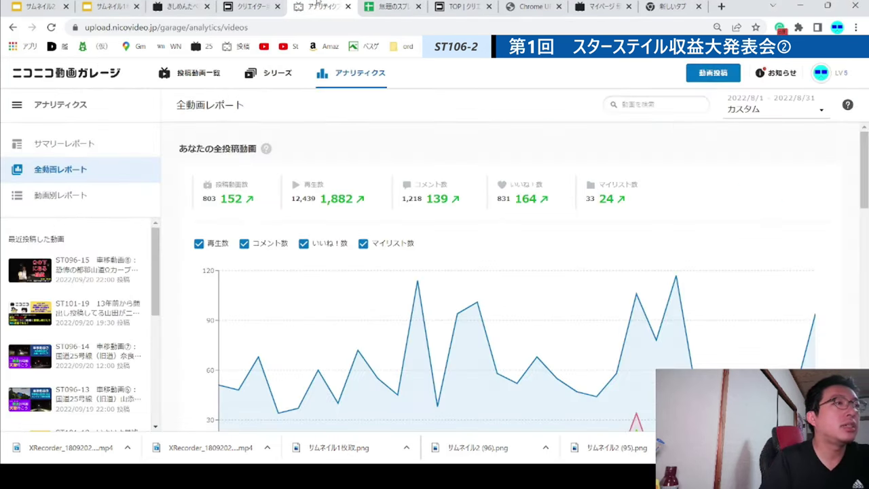
click(380, 6)
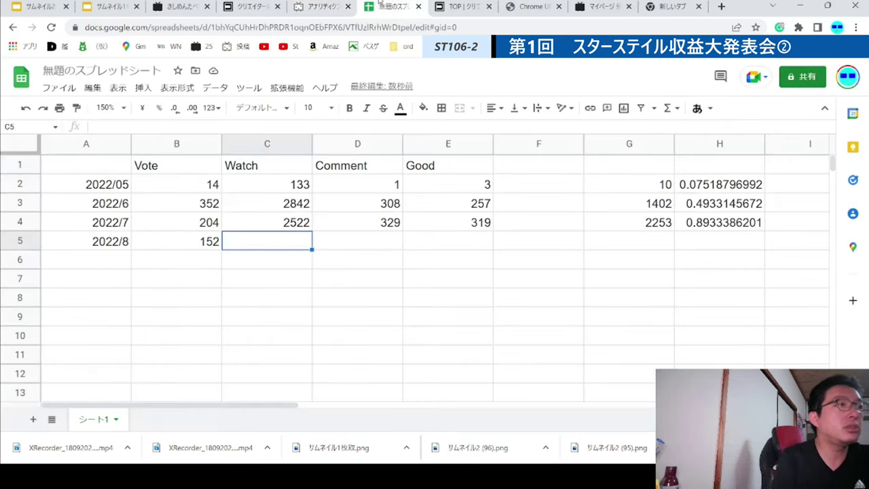
text(1885)
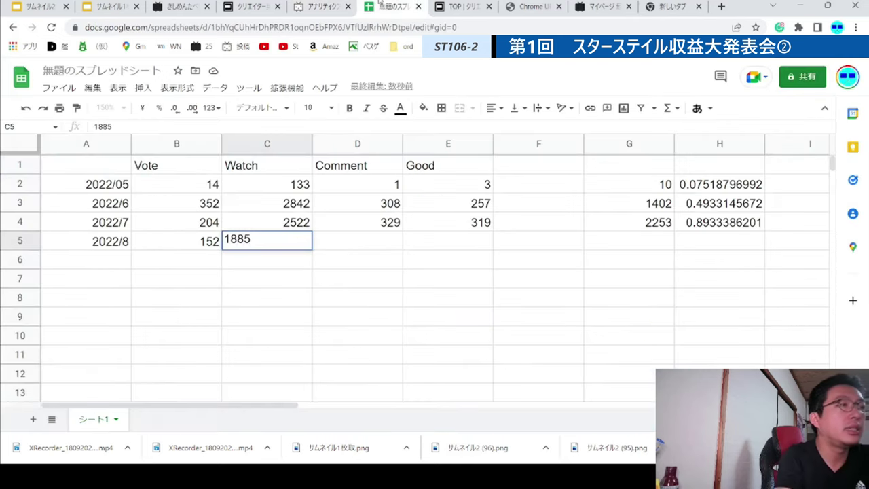
key(BackSpace)
text(2)
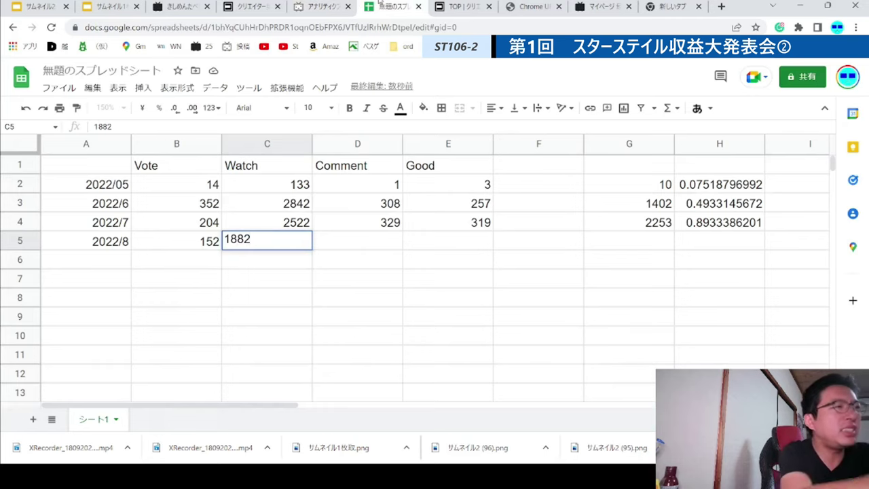
key(Tab)
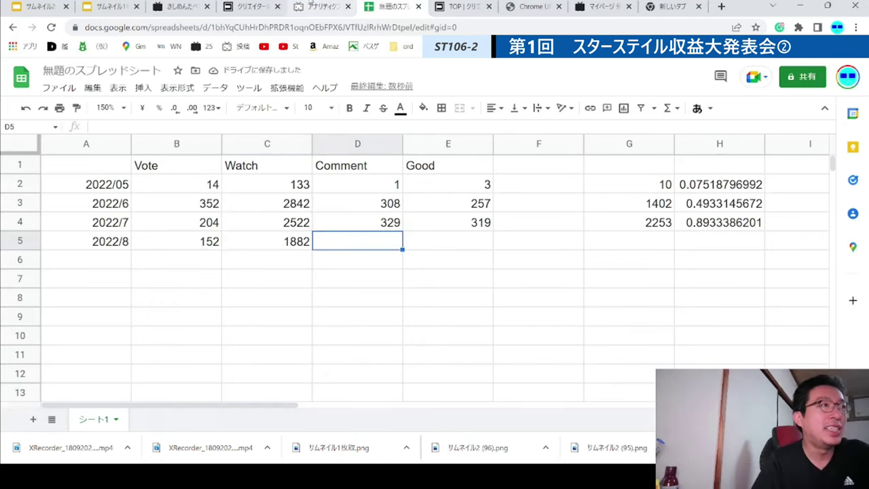
Step: Check the August comment count in the analytics report and enter 139 under Comment in the 2022/8 row
click(317, 6)
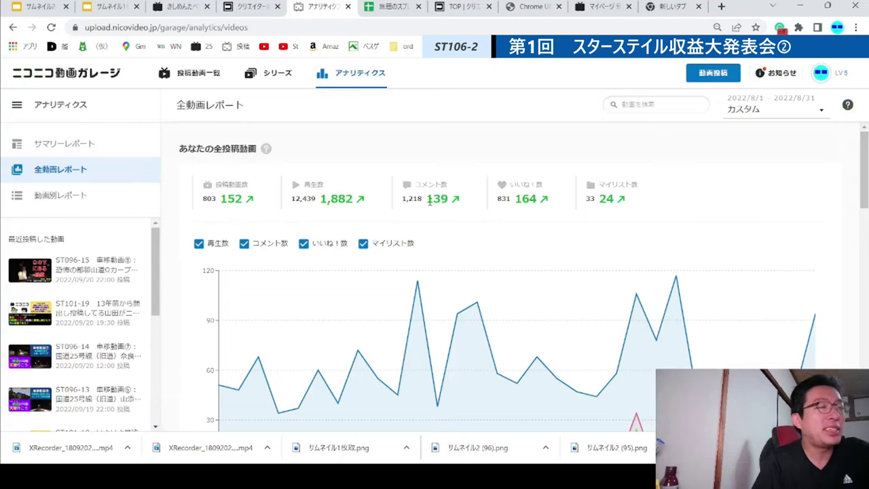
drag(428, 199, 455, 203)
click(460, 202)
click(426, 201)
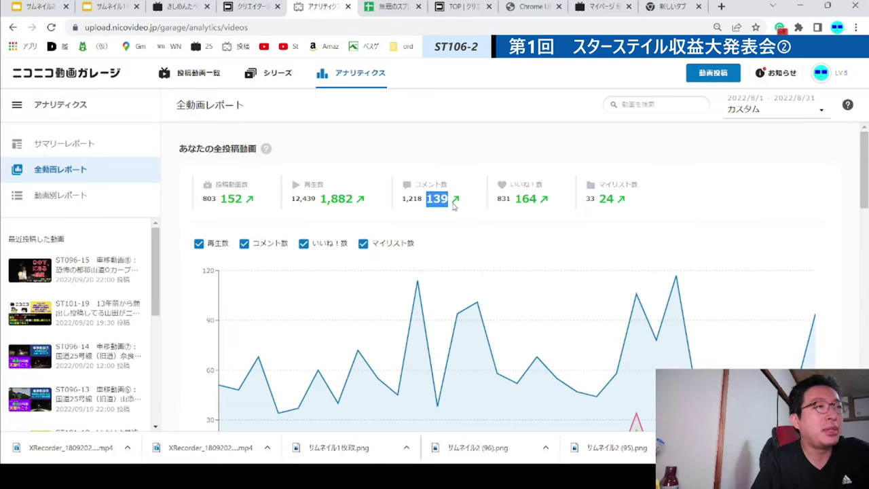
click(455, 203)
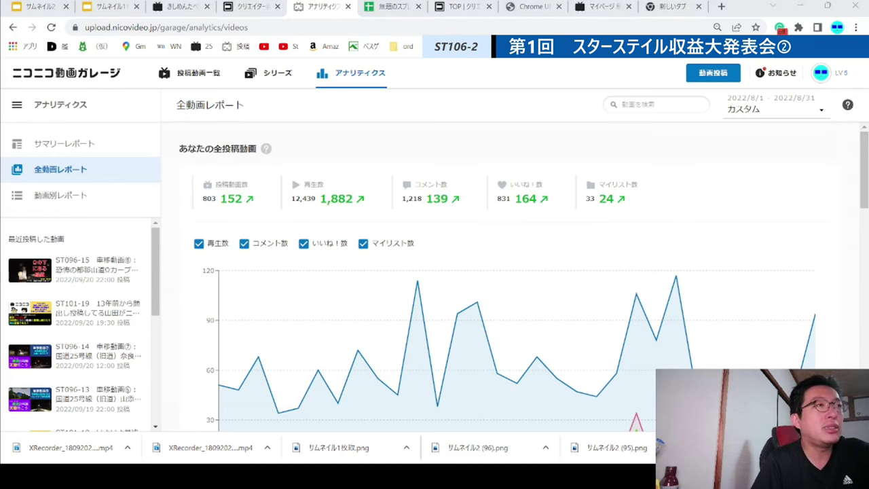
click(390, 7)
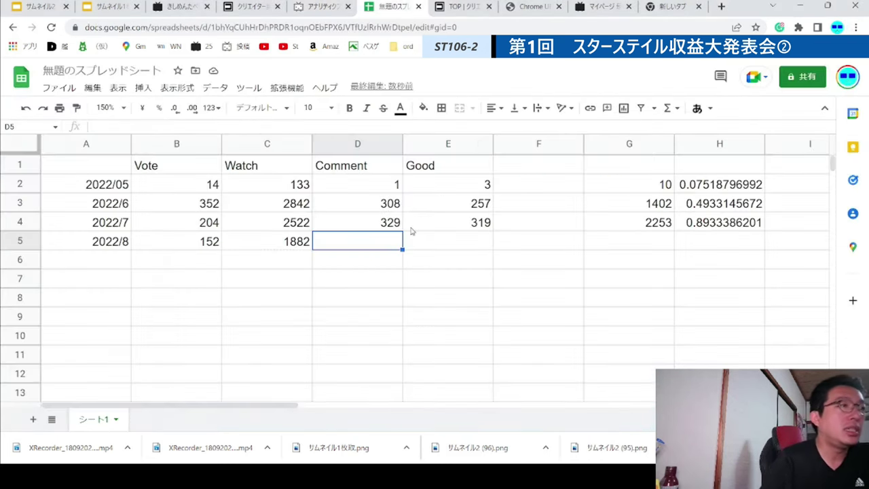
text(139)
key(Tab)
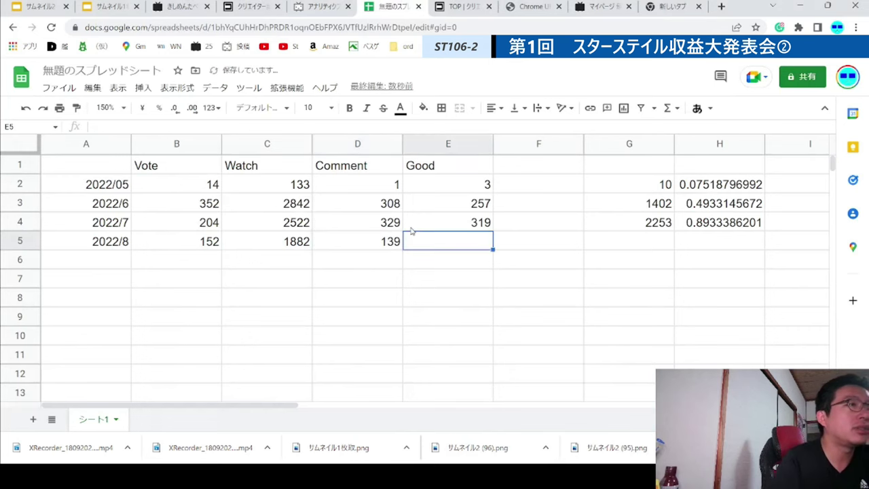
Step: Check the August like count in the analytics report and enter 164 under Good in the 2022/8 row
click(325, 7)
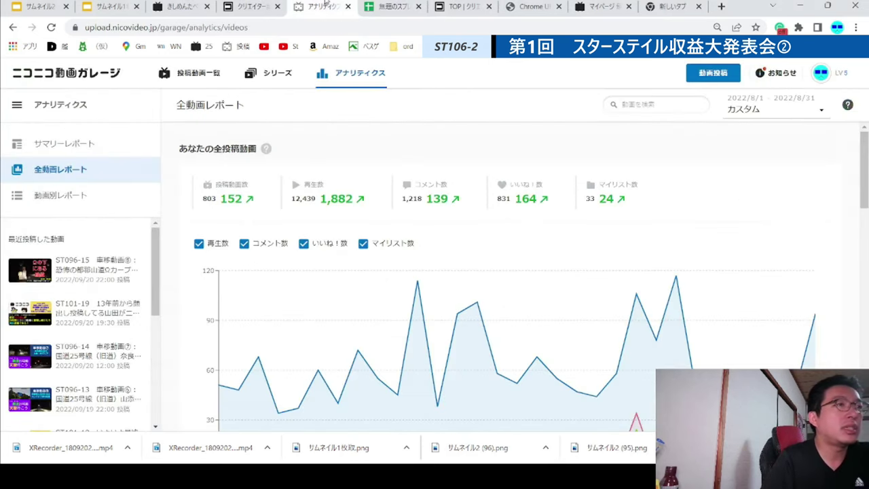
click(388, 6)
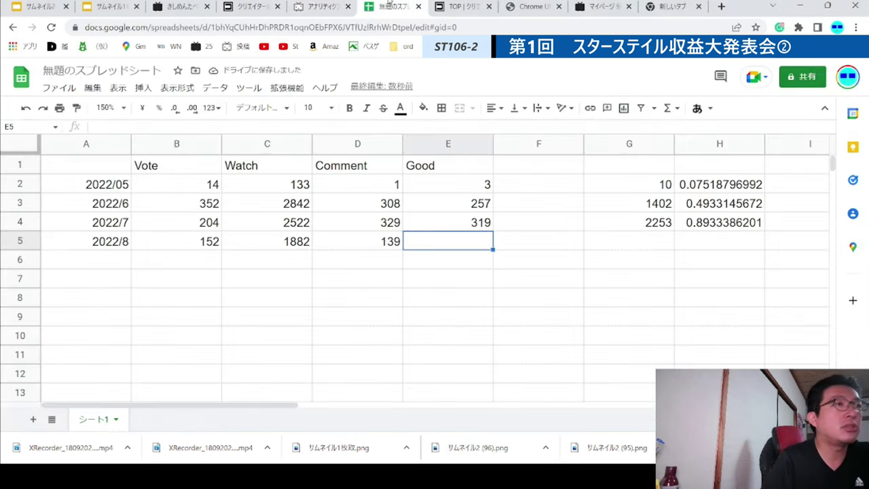
text(1645)
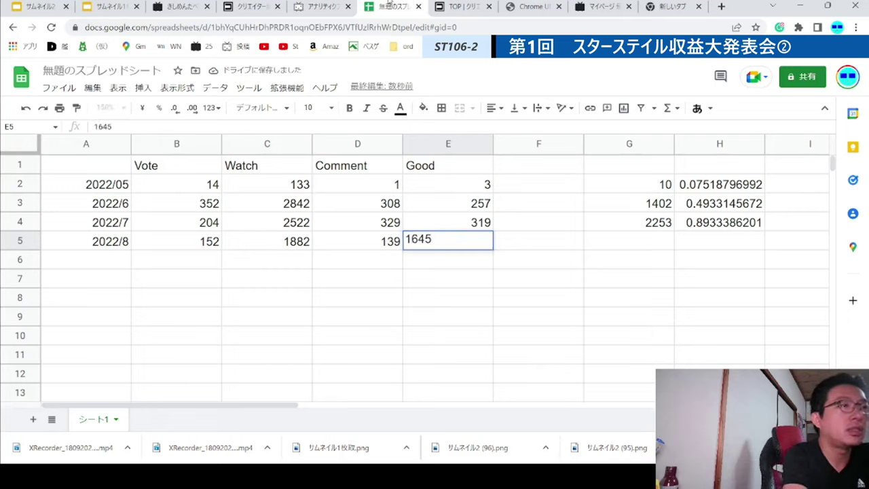
key(BackSpace)
key(Tab)
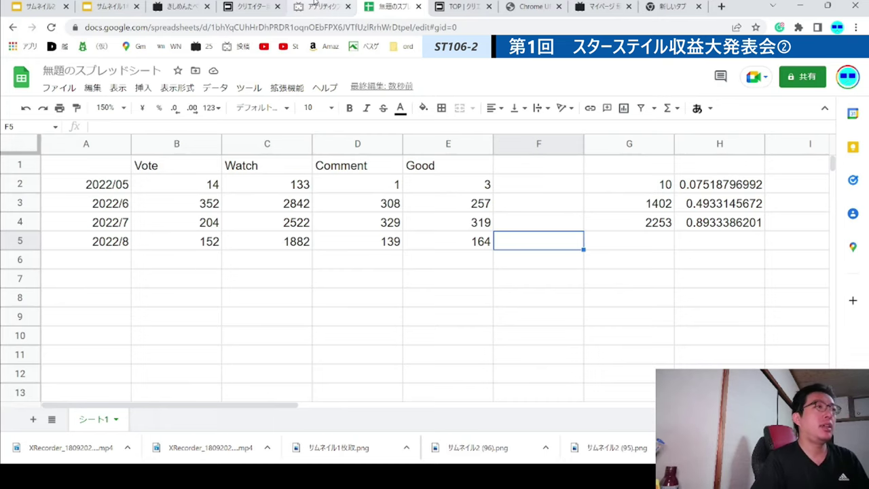
Step: Switch back to the analytics report and review the daily graph for August 2022 and the summary figures
click(315, 3)
mouse_move(369, 277)
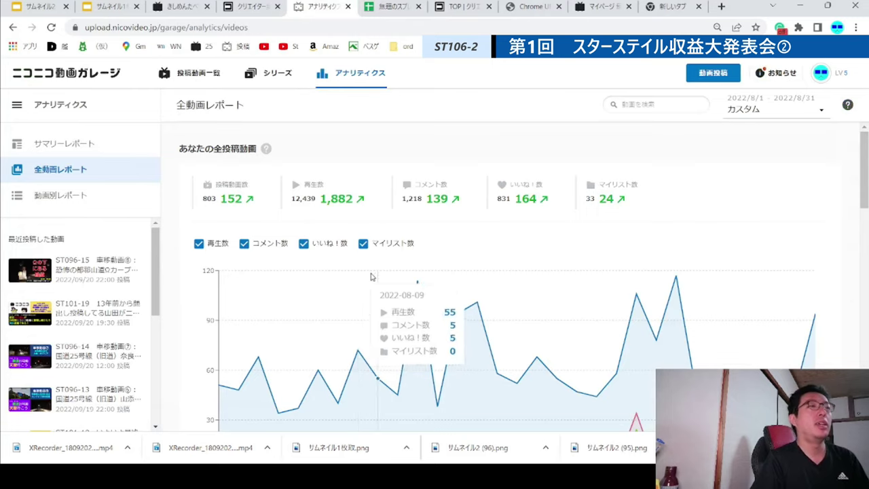
scroll(369, 273, down, 1)
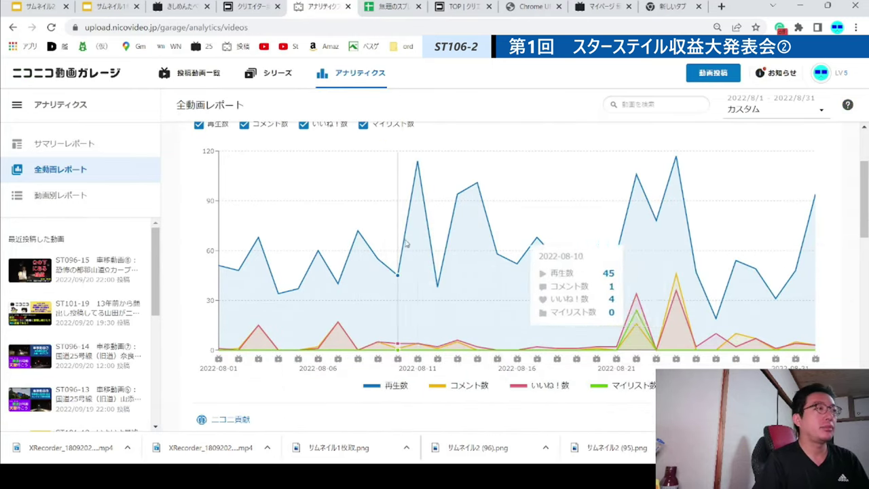
scroll(409, 245, up, 2)
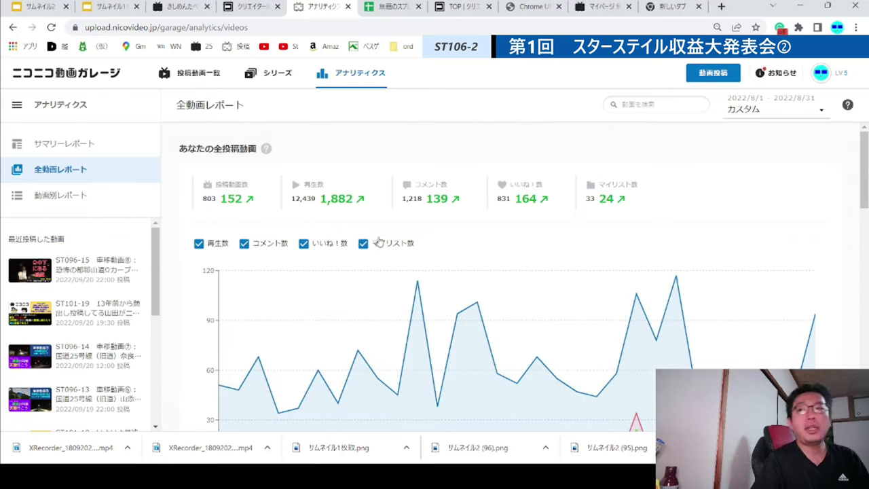